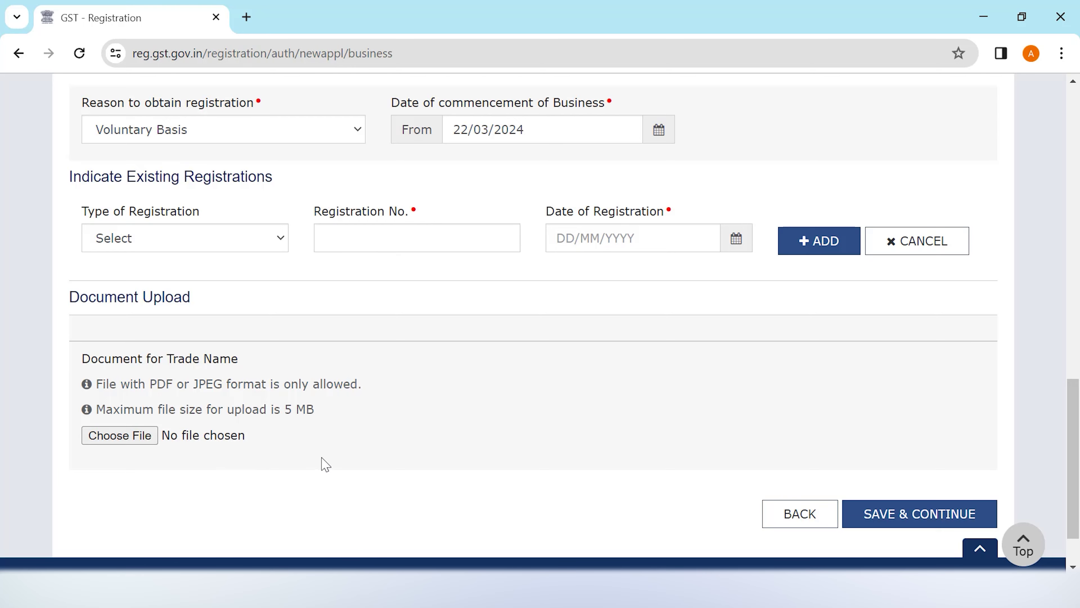
Save the Business Details tab and continue to the Promoter / Partners tab
click(903, 516)
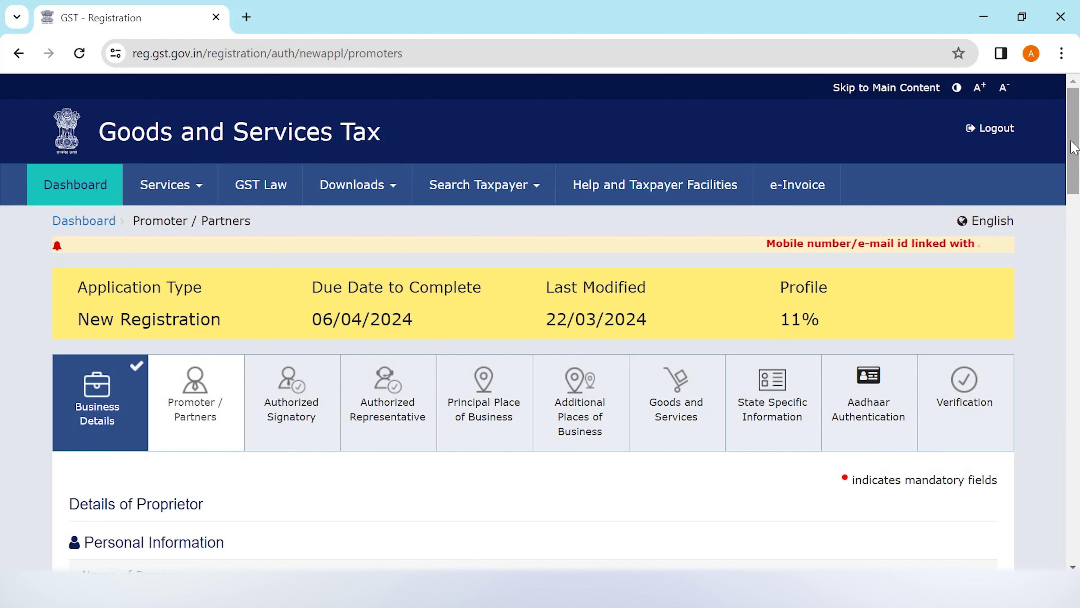
drag(1073, 147, 1078, 231)
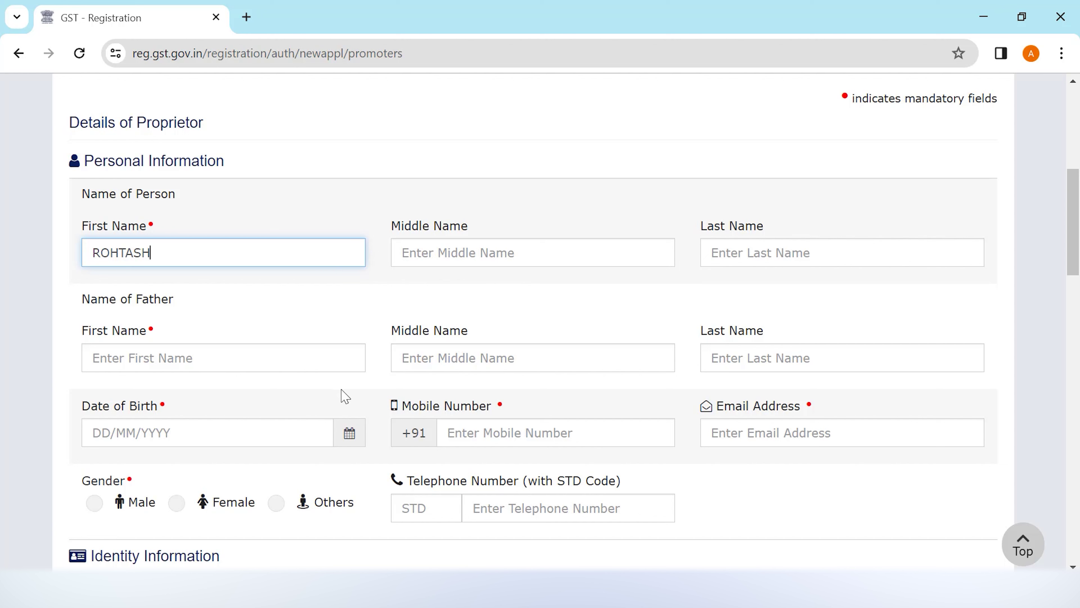
click(281, 364)
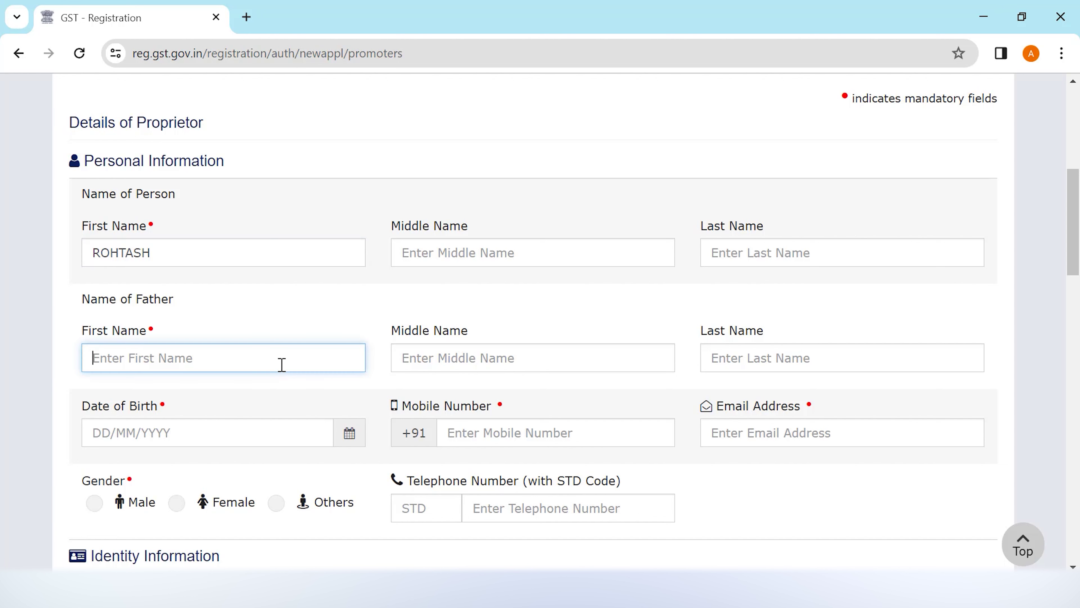
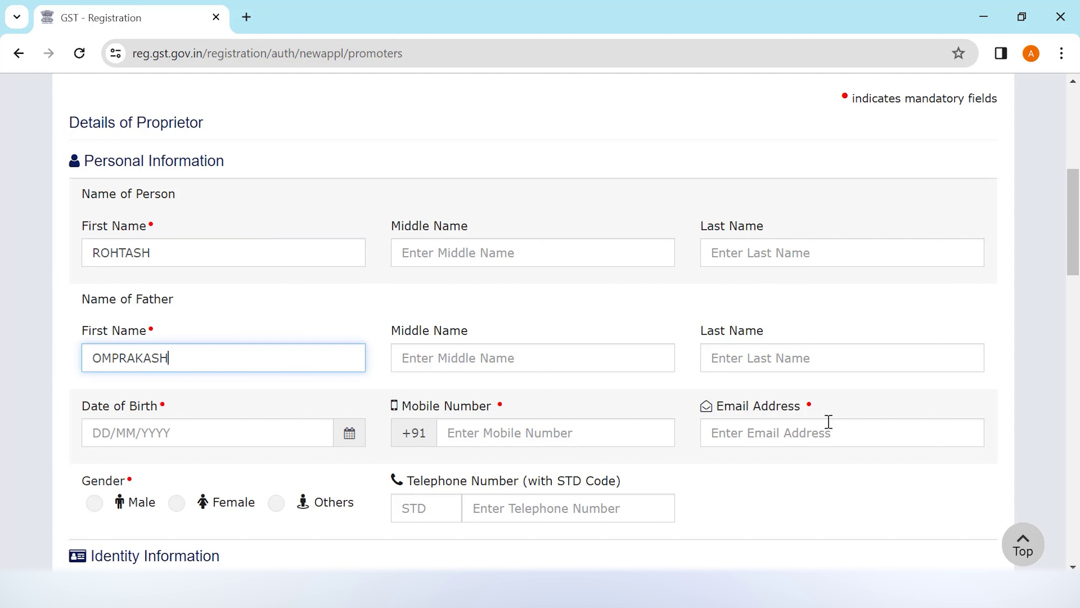
click(202, 433)
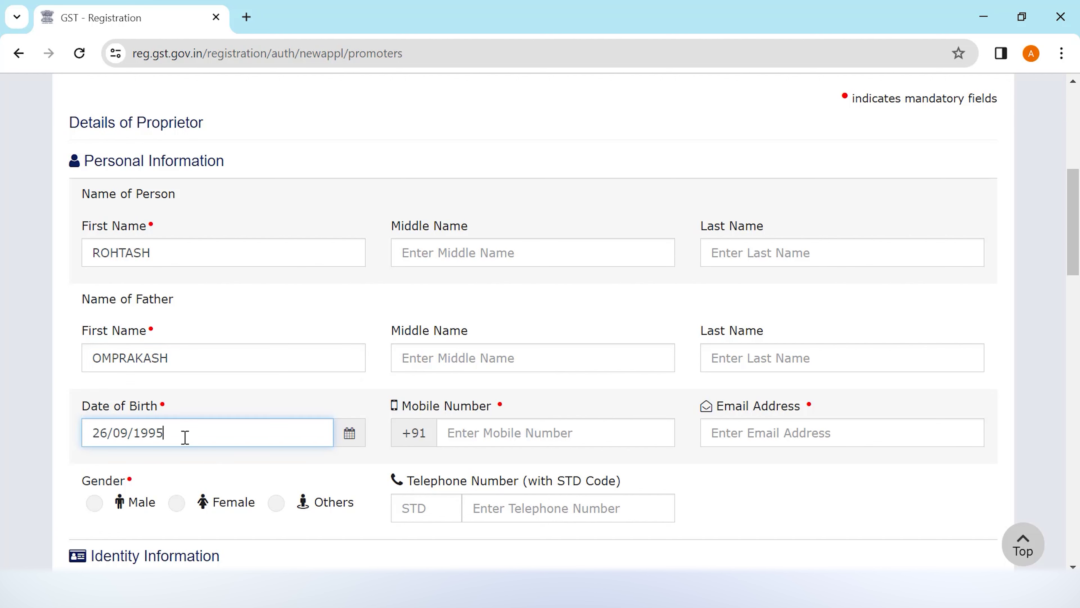
key(Tab)
key(Tab)
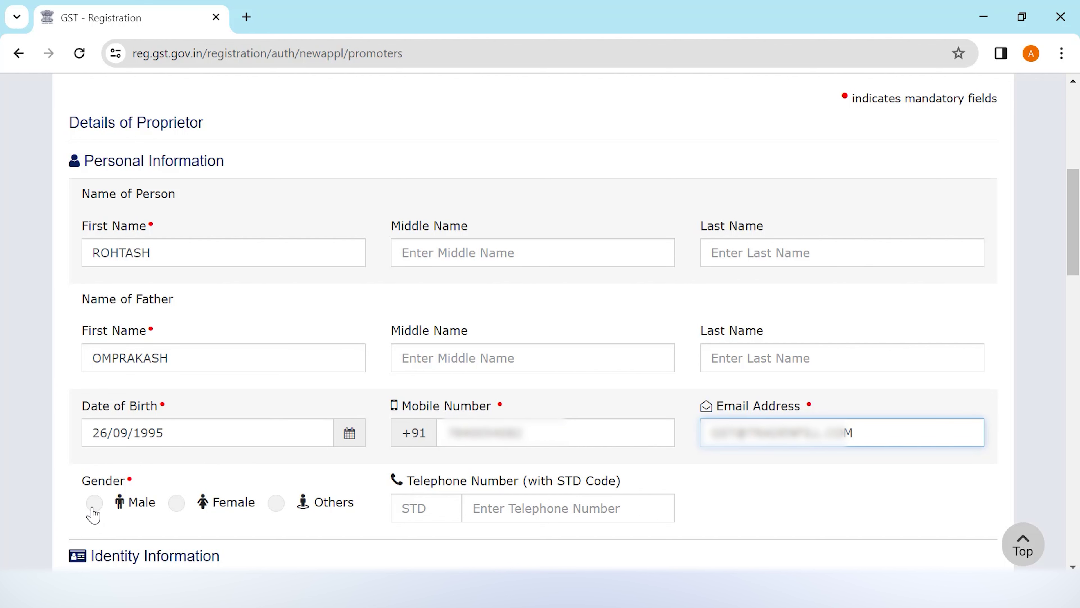
click(93, 504)
scroll(123, 513, down, 6)
scroll(433, 195, down, 2)
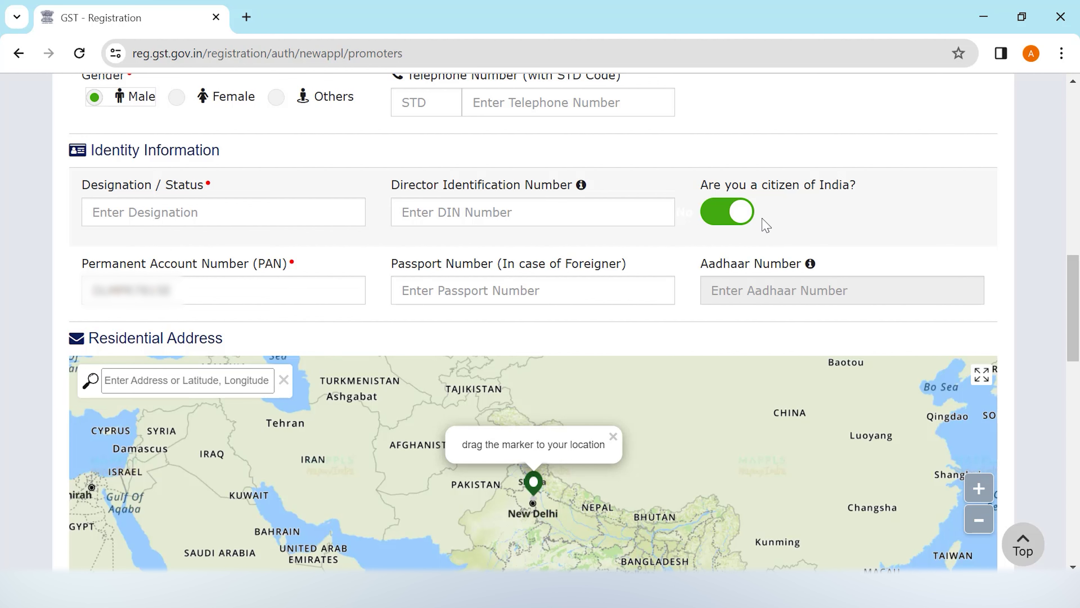
Enter PROPRIETOR as the promoter's designation
click(260, 213)
text(PROPRIETOR)
scroll(1078, 353, down, 5)
scroll(1078, 353, up, 2)
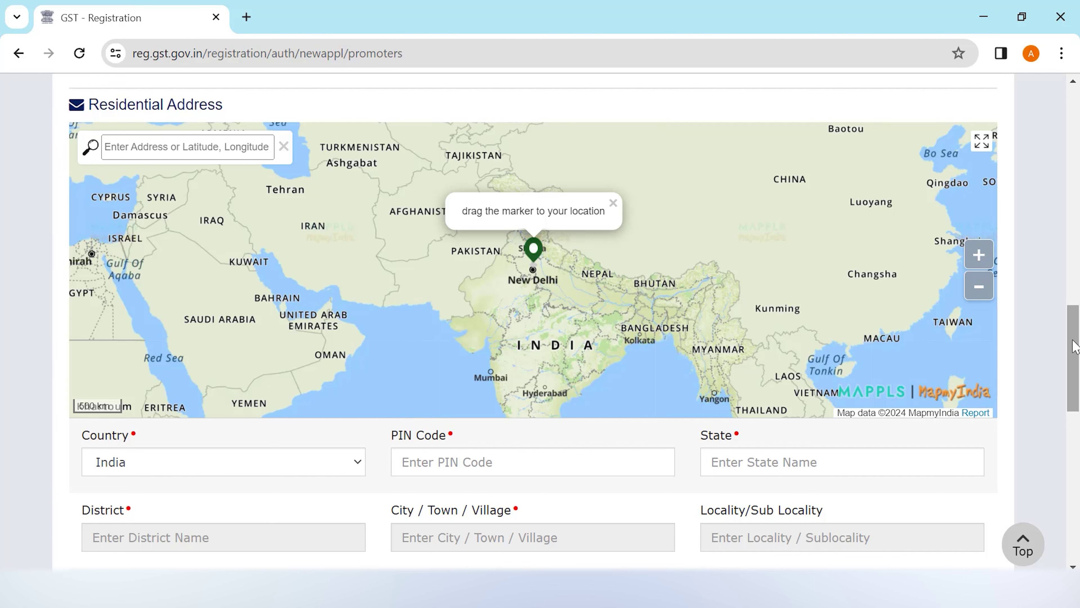
scroll(1073, 347, down, 5)
click(638, 210)
click(315, 356)
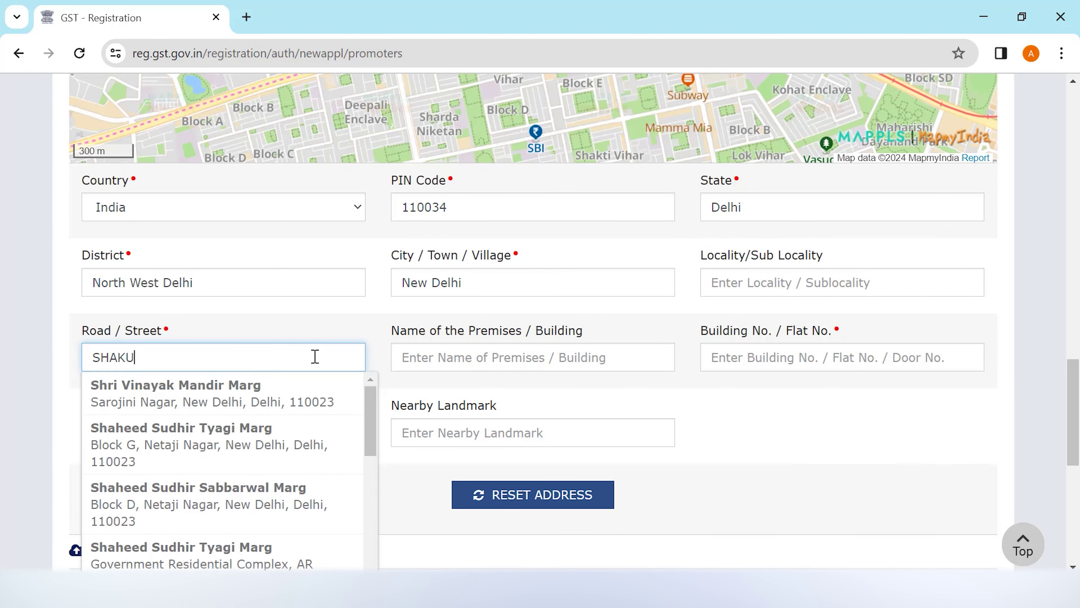
click(733, 357)
scroll(732, 357, down, 3)
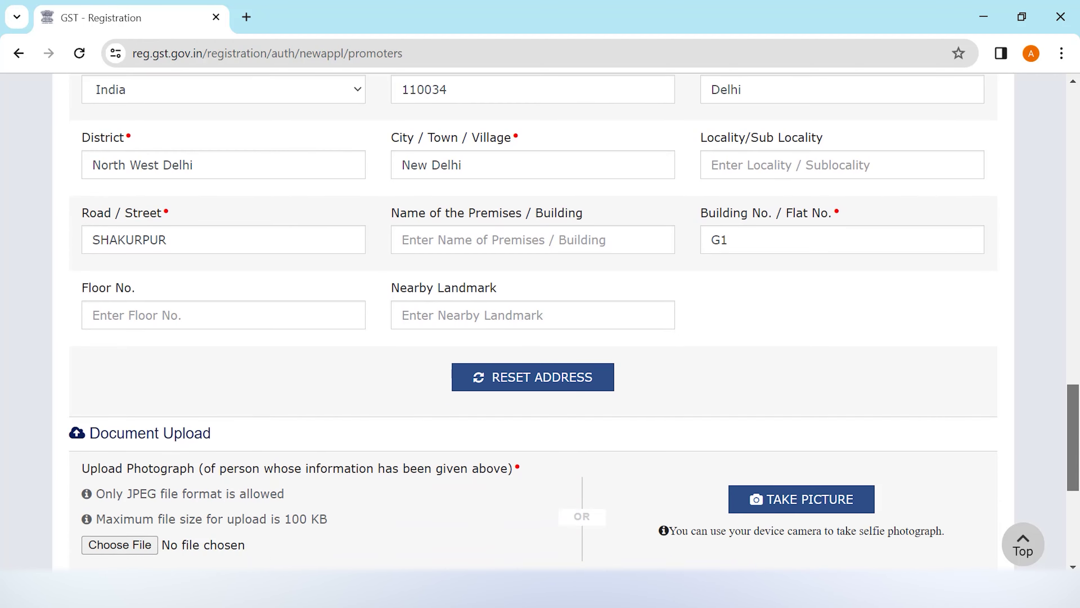
scroll(176, 427, down, 4)
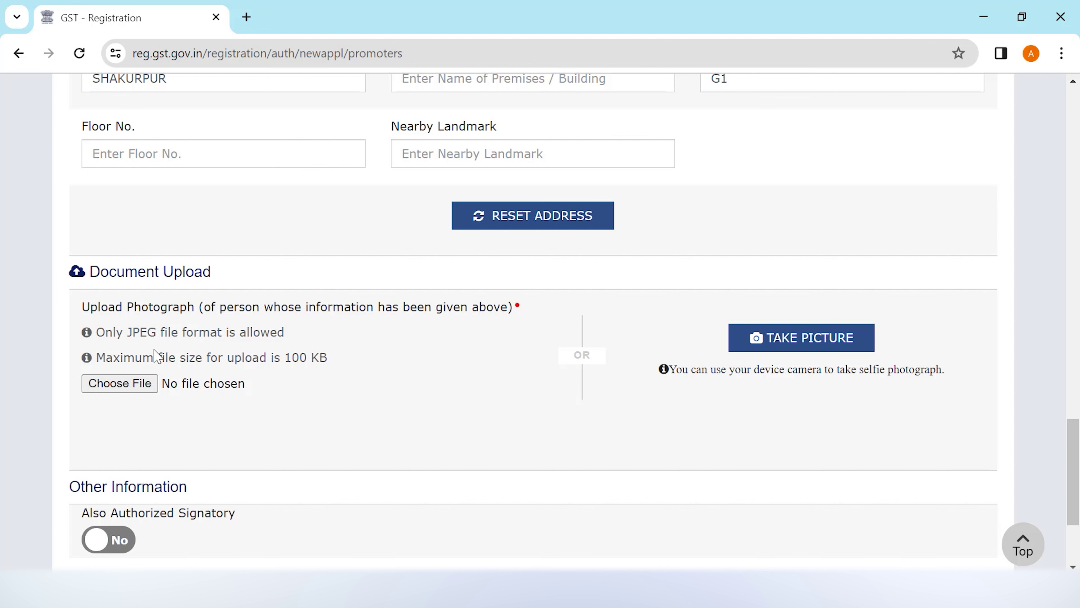
Upload the proprietor's photograph, mark them as also authorized signatory, and save the promoter details
click(137, 391)
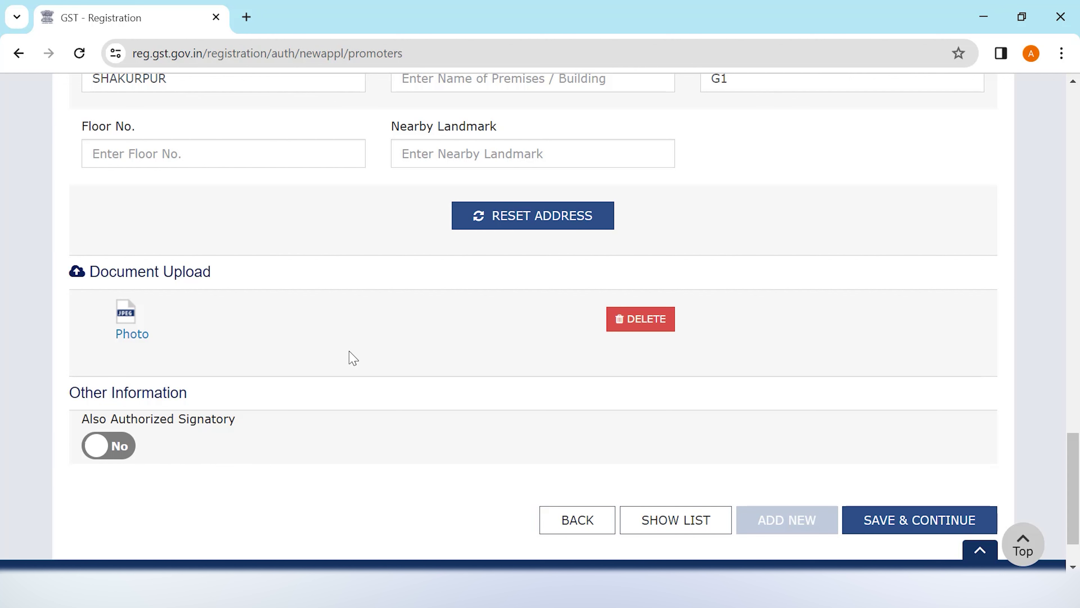
click(125, 454)
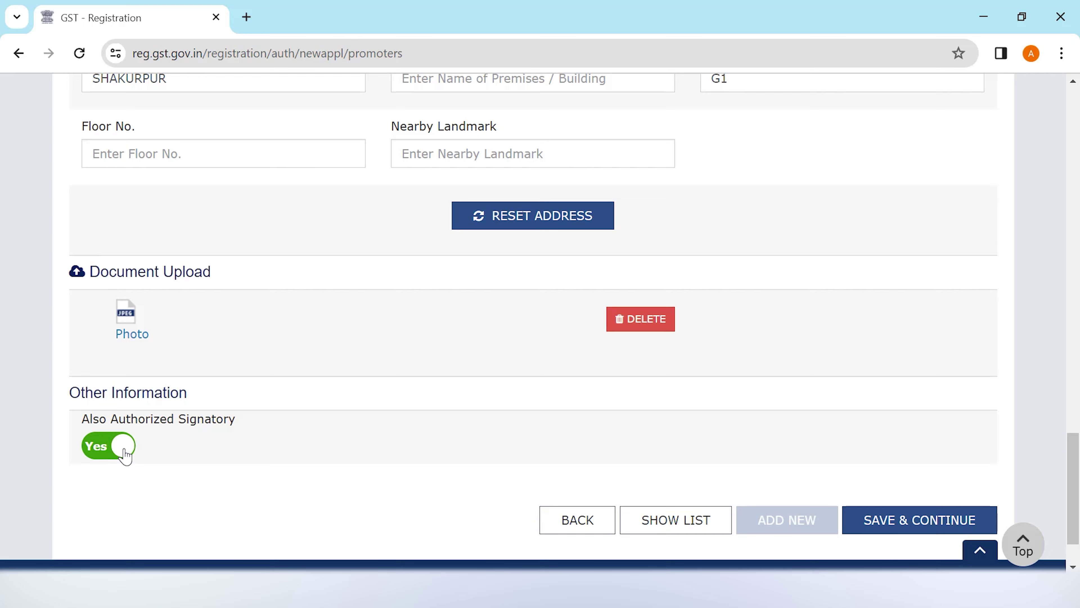
click(913, 524)
Confirm the warning to proceed to the Authorized Signatory page
click(497, 347)
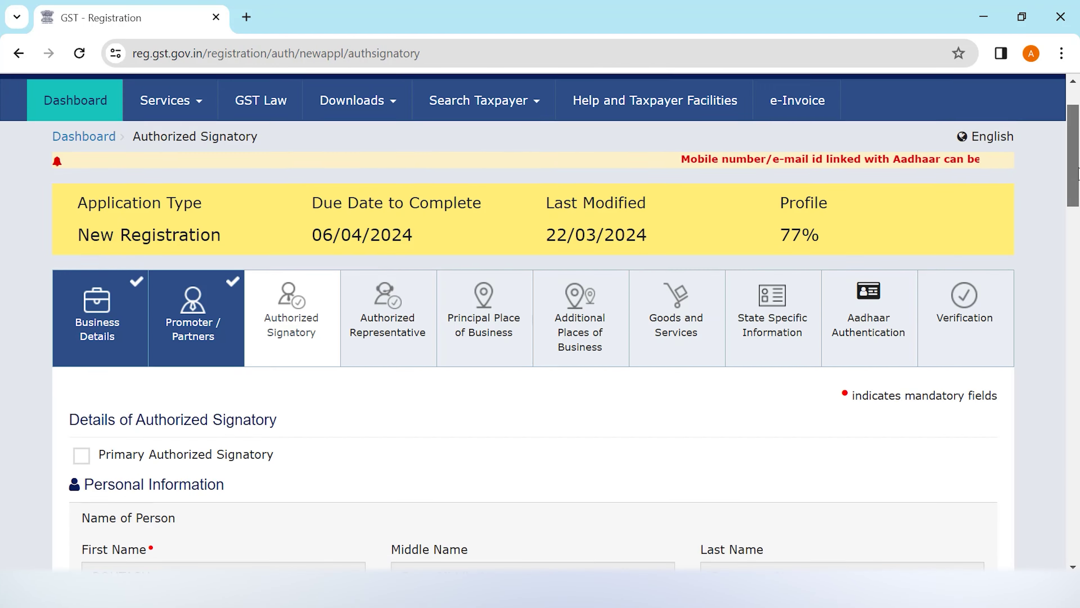
scroll(1076, 198, down, 3)
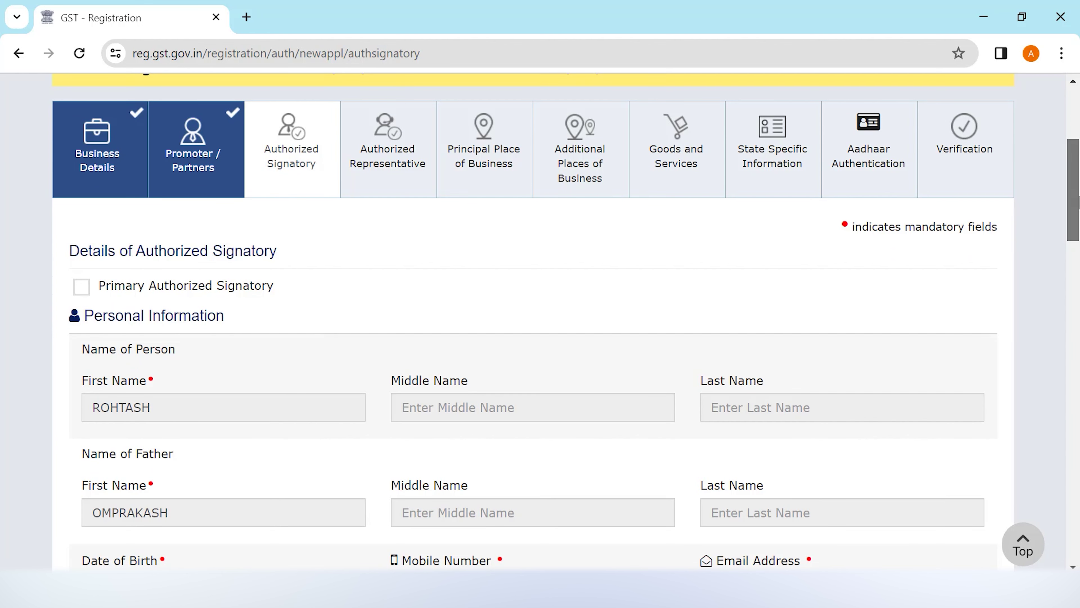
scroll(1078, 199, up, 1)
drag(1078, 199, 1068, 340)
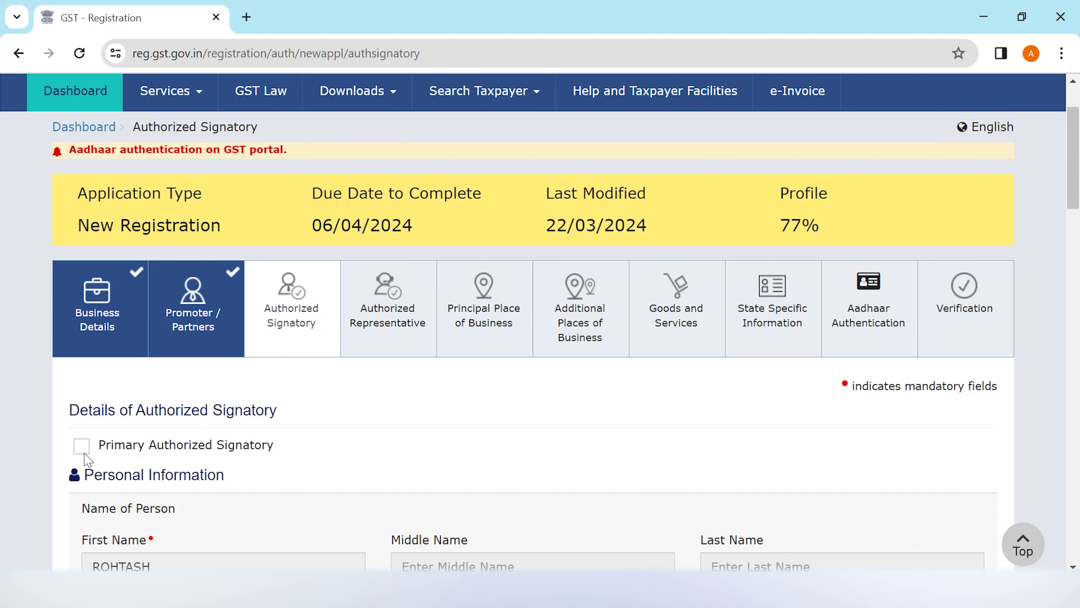
Make the person primary authorized signatory, leave no authorized representative, and save
click(83, 450)
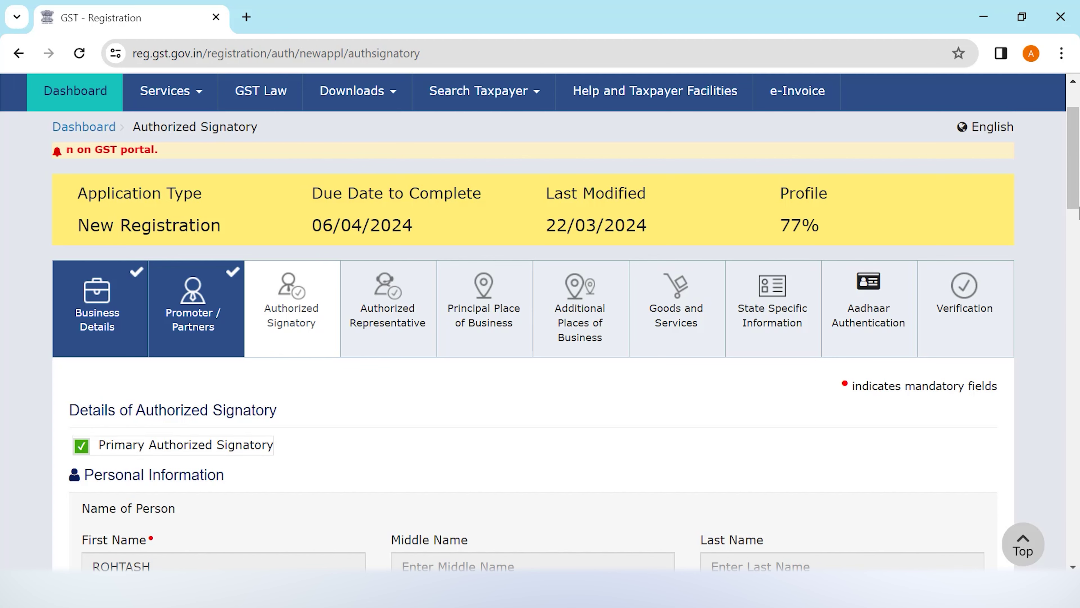
drag(1070, 194, 1071, 549)
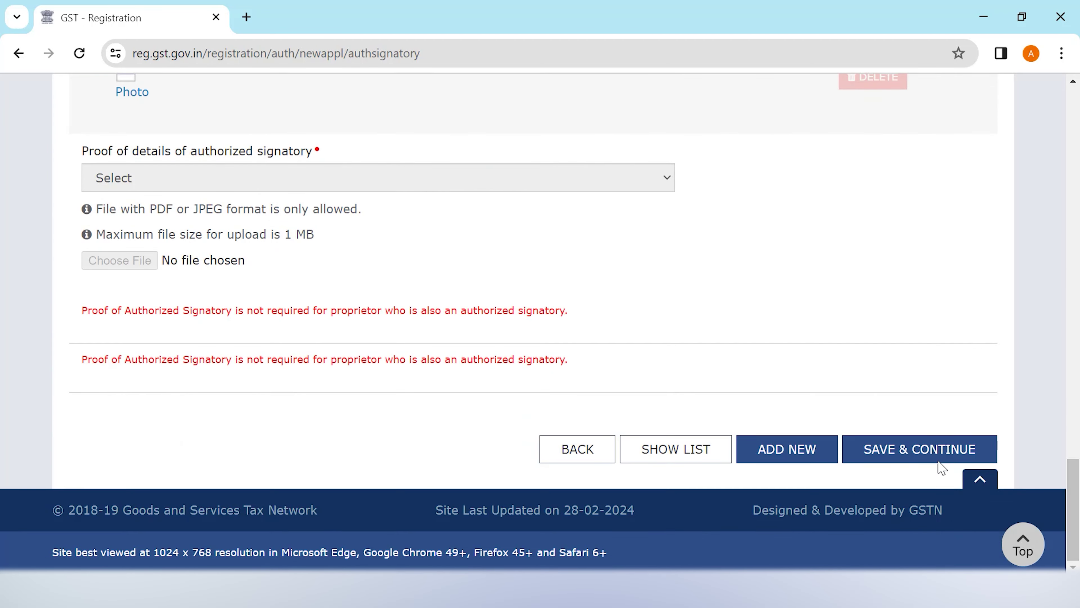
click(928, 456)
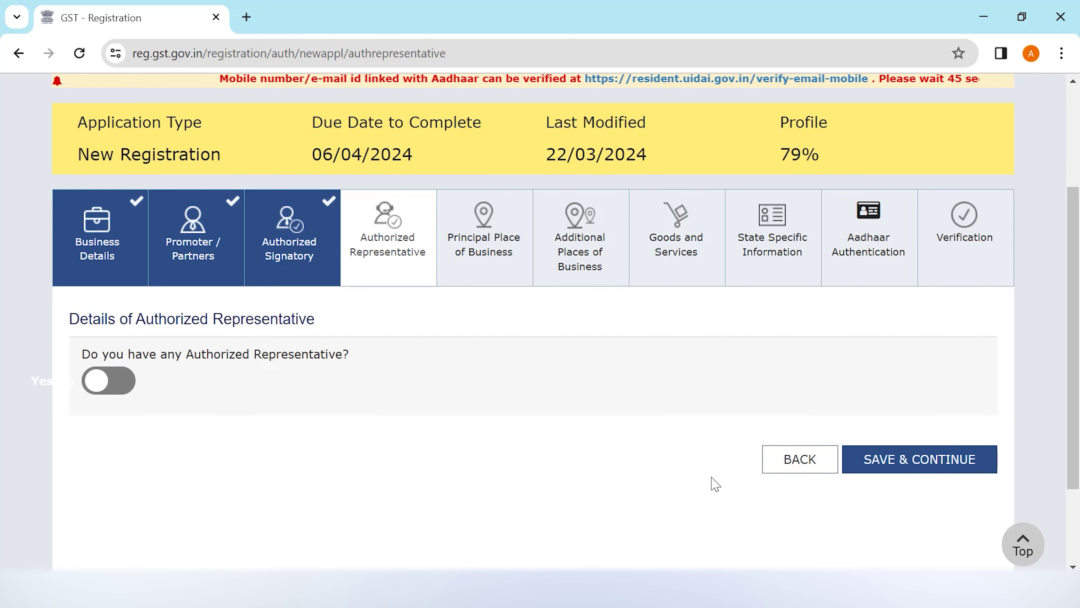
click(952, 470)
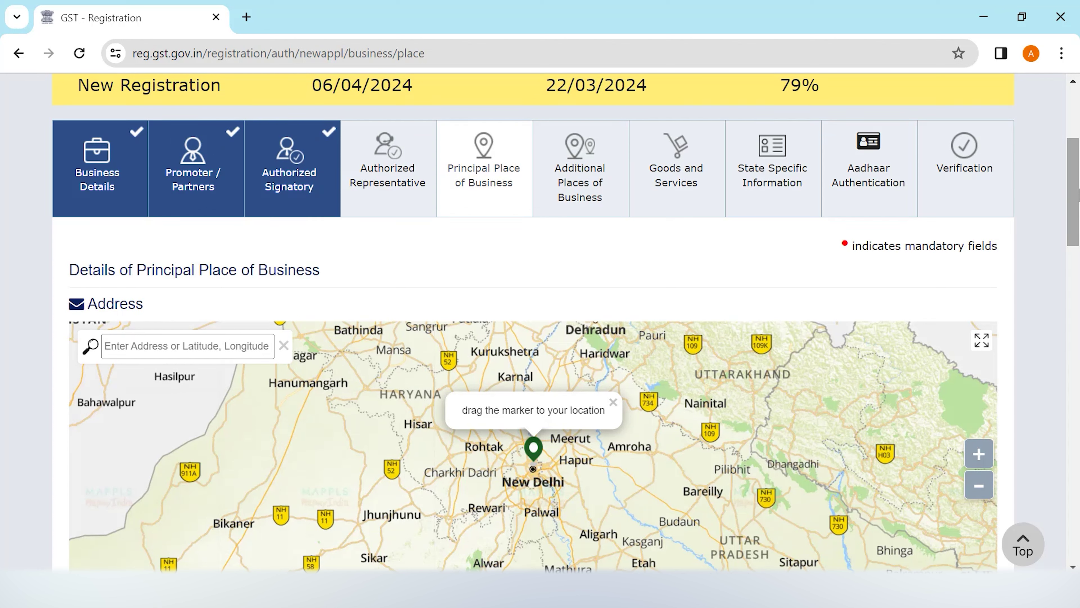
drag(1078, 193, 1070, 296)
click(531, 271)
text(PITAMPURA)
click(514, 306)
click(762, 270)
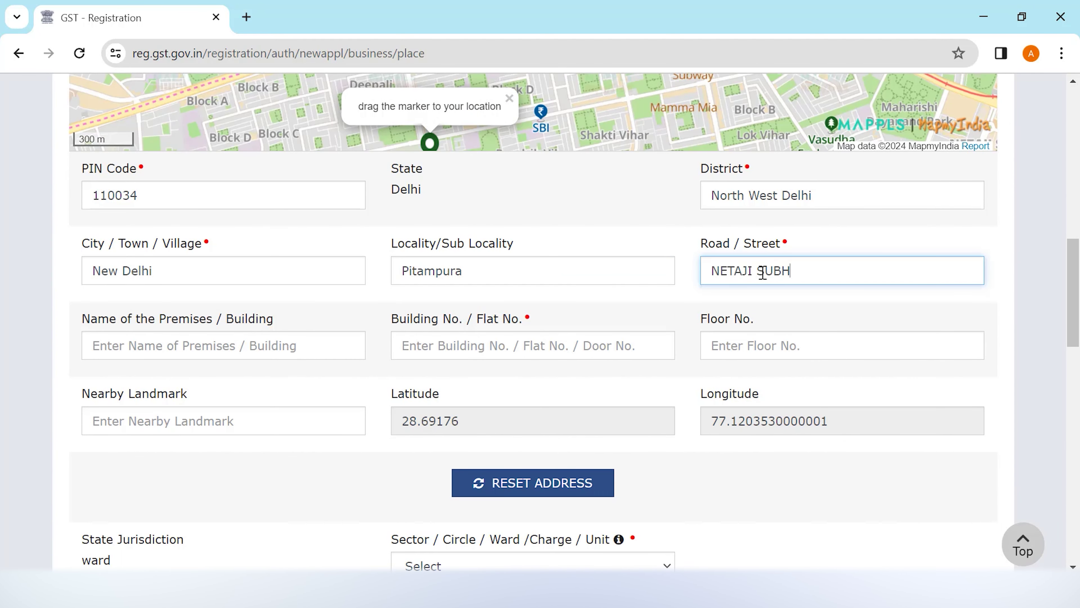
click(272, 345)
click(225, 523)
click(530, 354)
key(Tab)
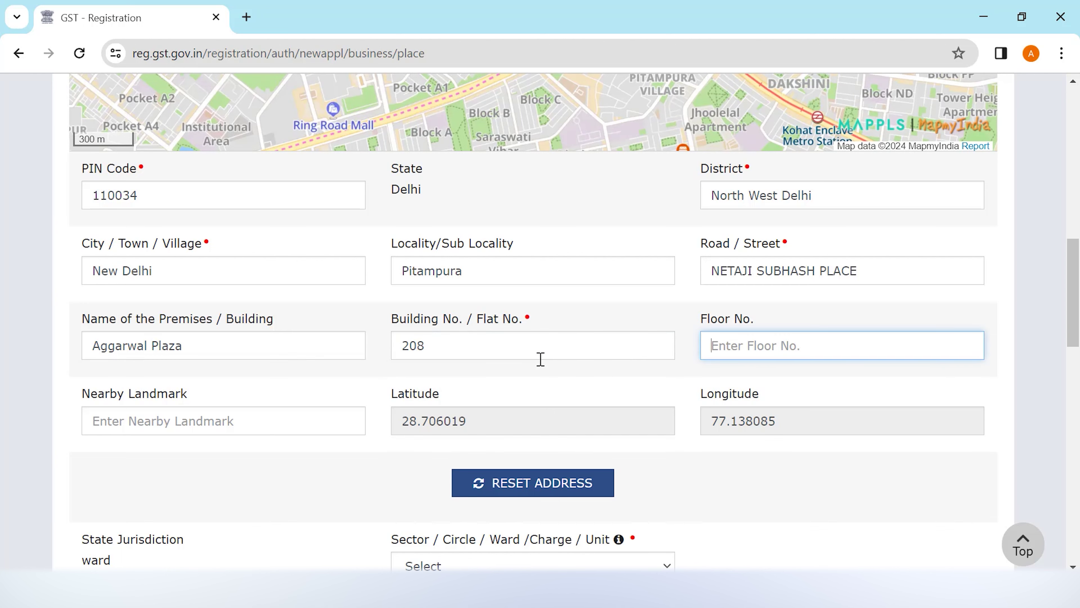
text(2ND)
drag(1078, 304, 1077, 328)
scroll(1078, 327, down, 5)
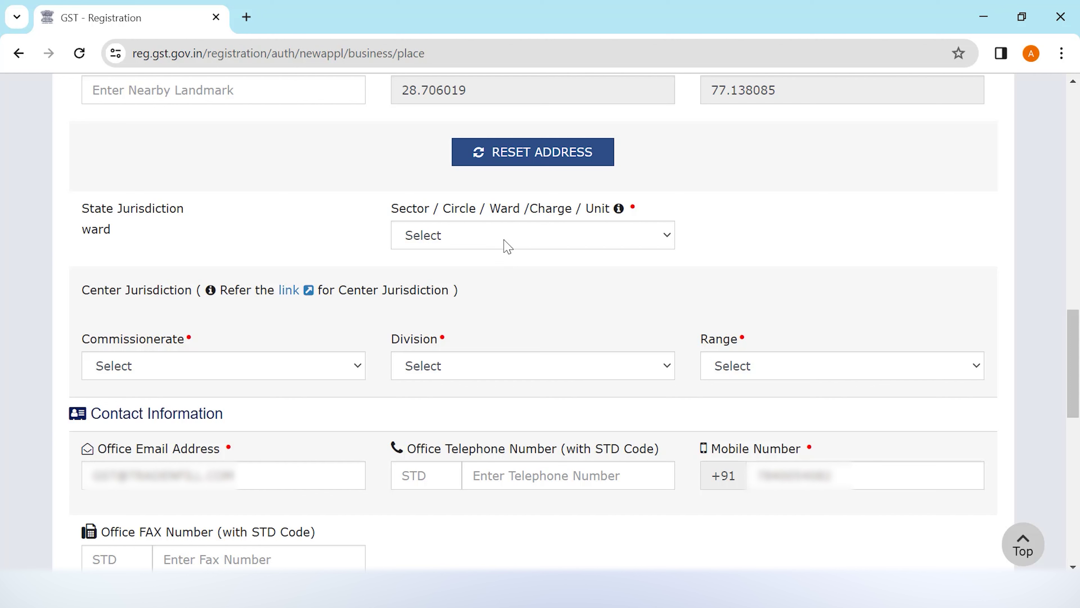
Choose Ward 64, Commissionerate DELHI WEST, Division PITAMPURA and Range RANGE - 102
click(507, 246)
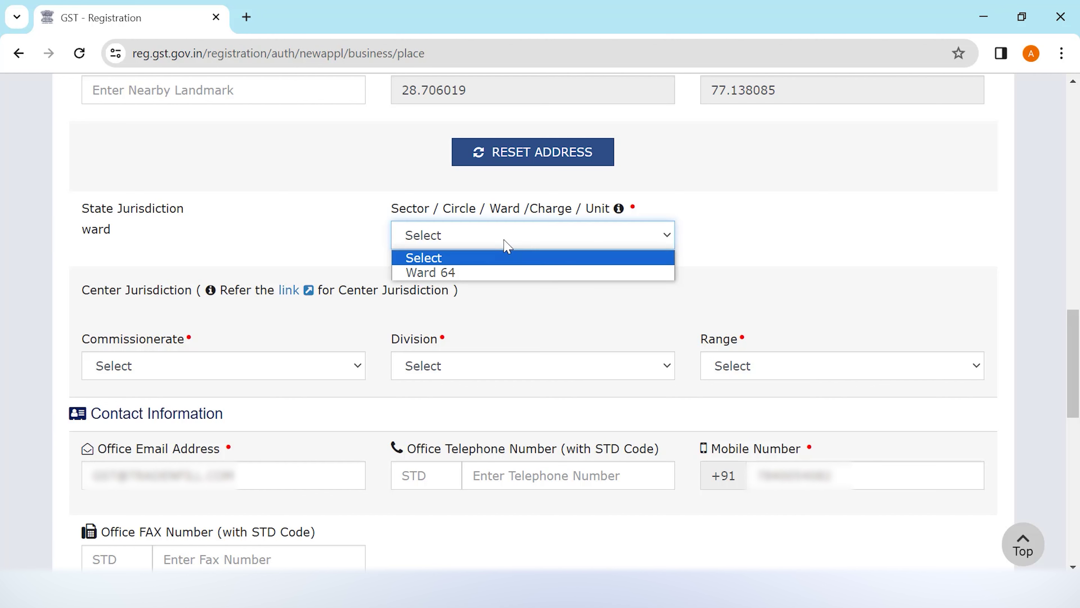
click(509, 273)
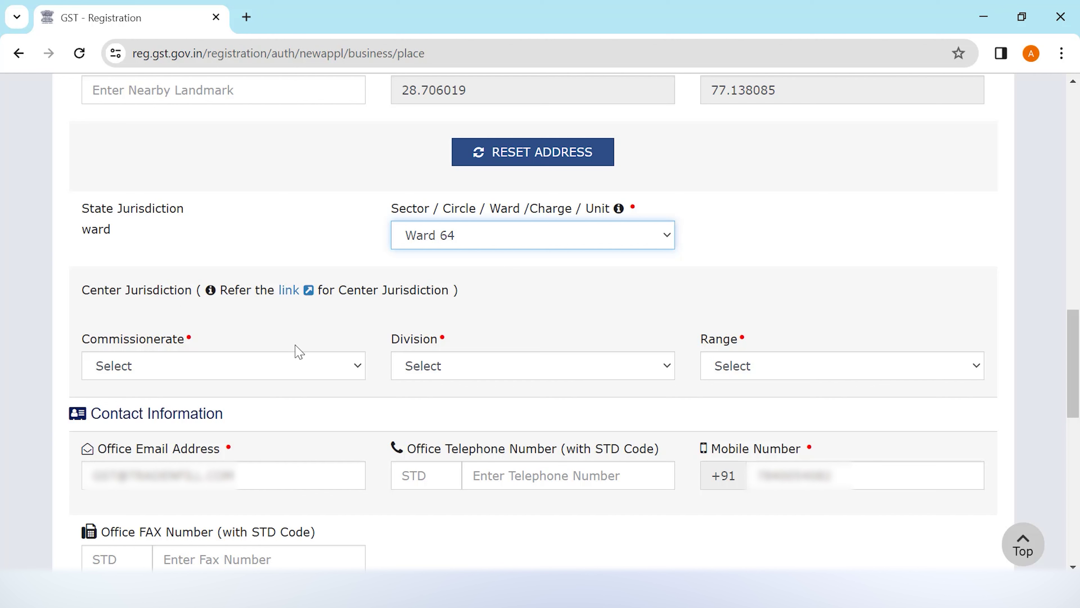
click(325, 373)
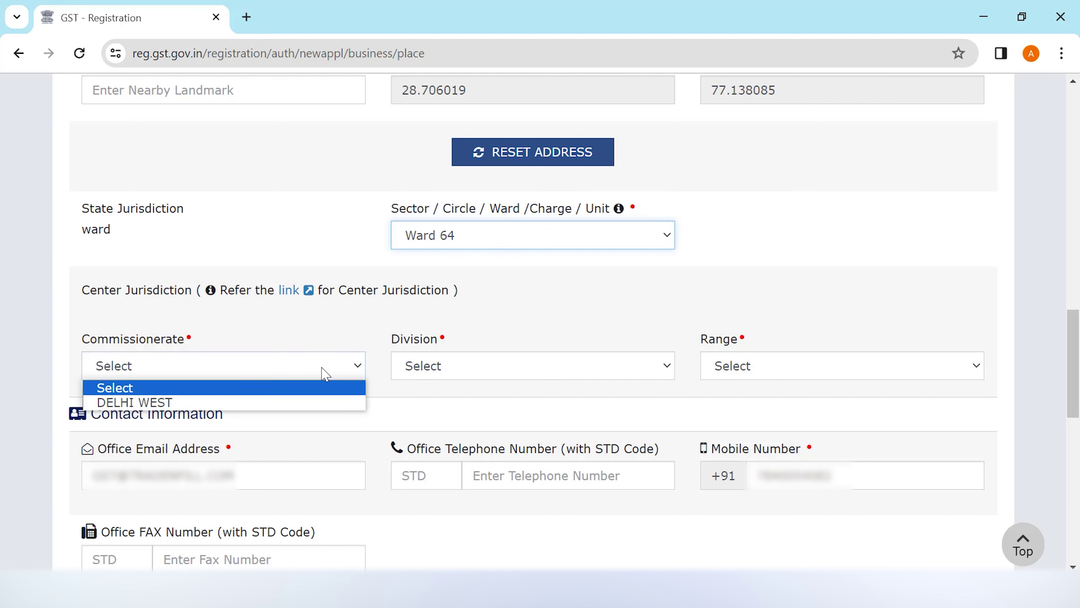
click(323, 403)
click(509, 371)
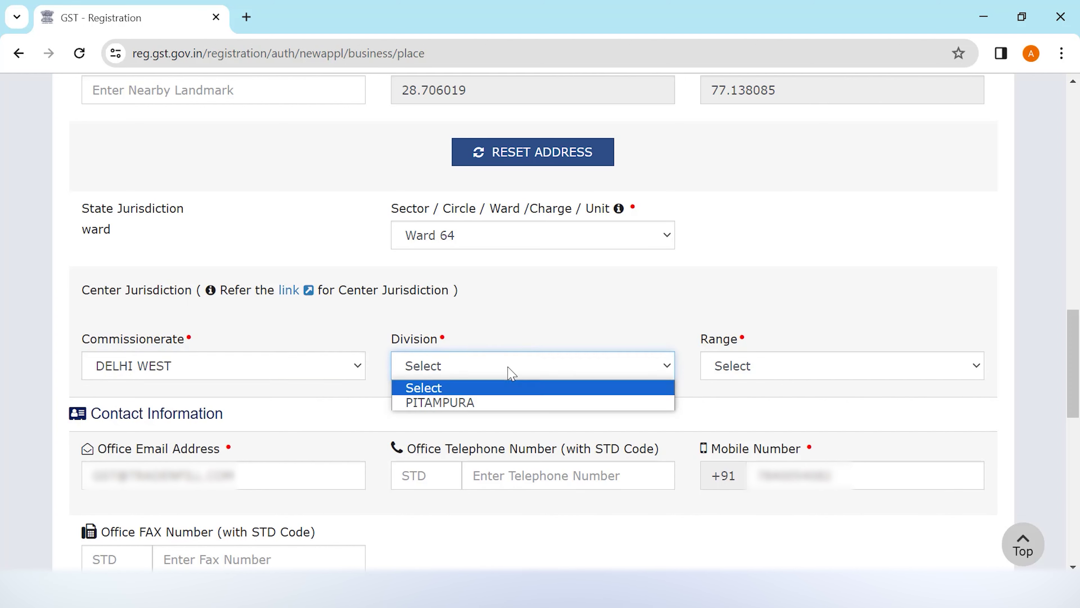
click(509, 401)
click(841, 365)
click(842, 402)
scroll(1076, 375, down, 1)
scroll(1076, 374, down, 5)
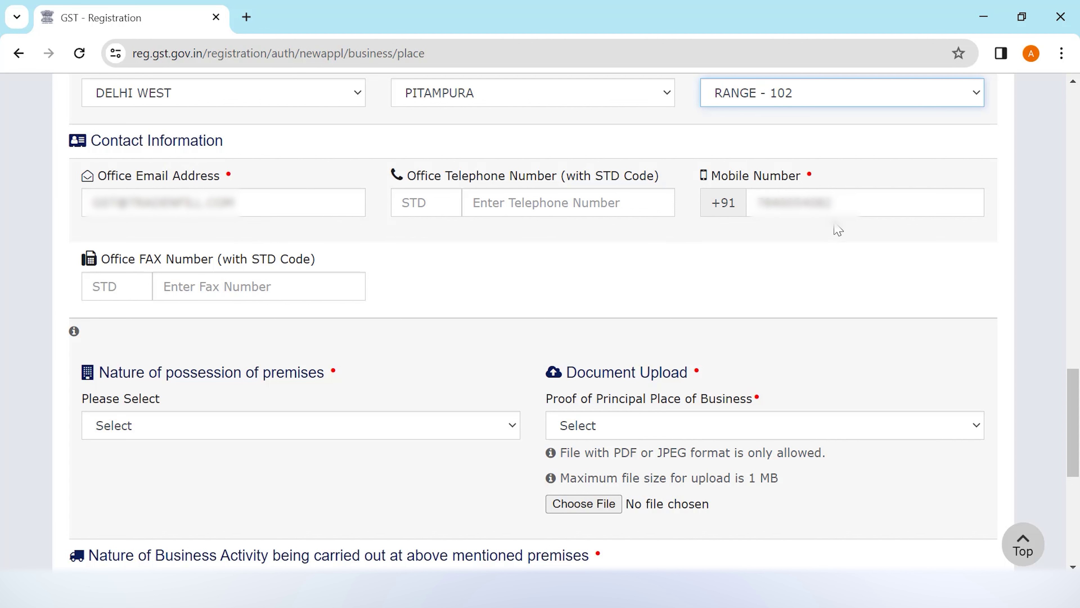
Set the nature of possession of the premises to Rented
scroll(808, 229, down, 1)
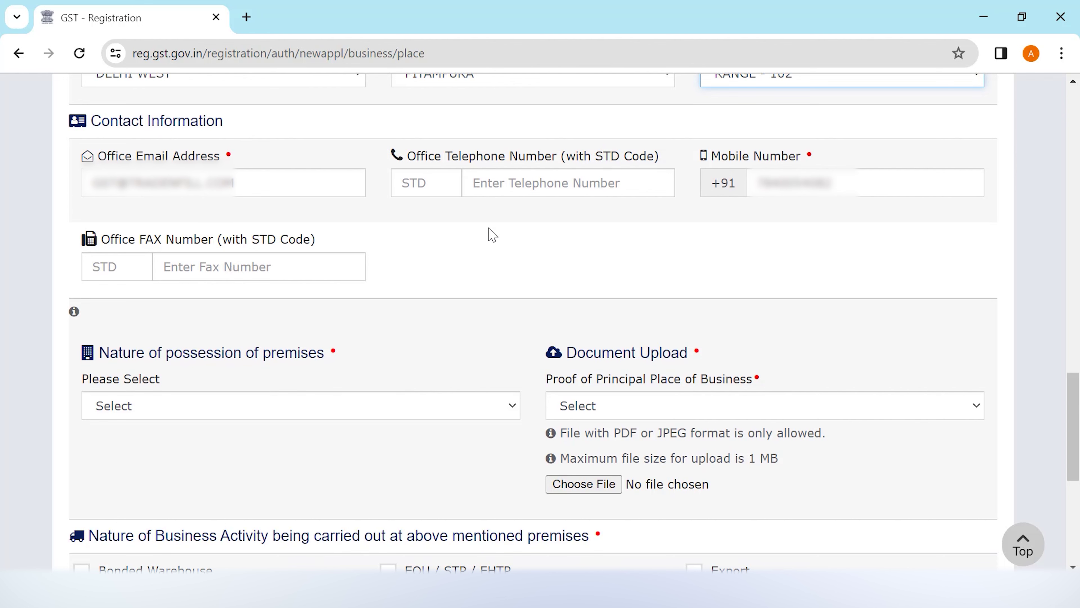
drag(1076, 408, 1077, 448)
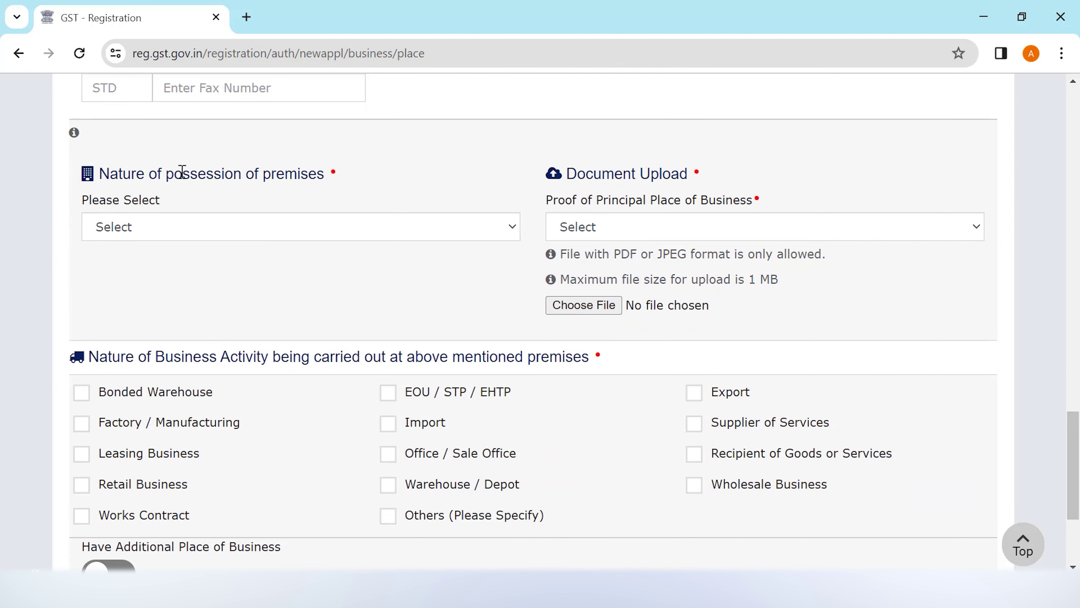
click(394, 230)
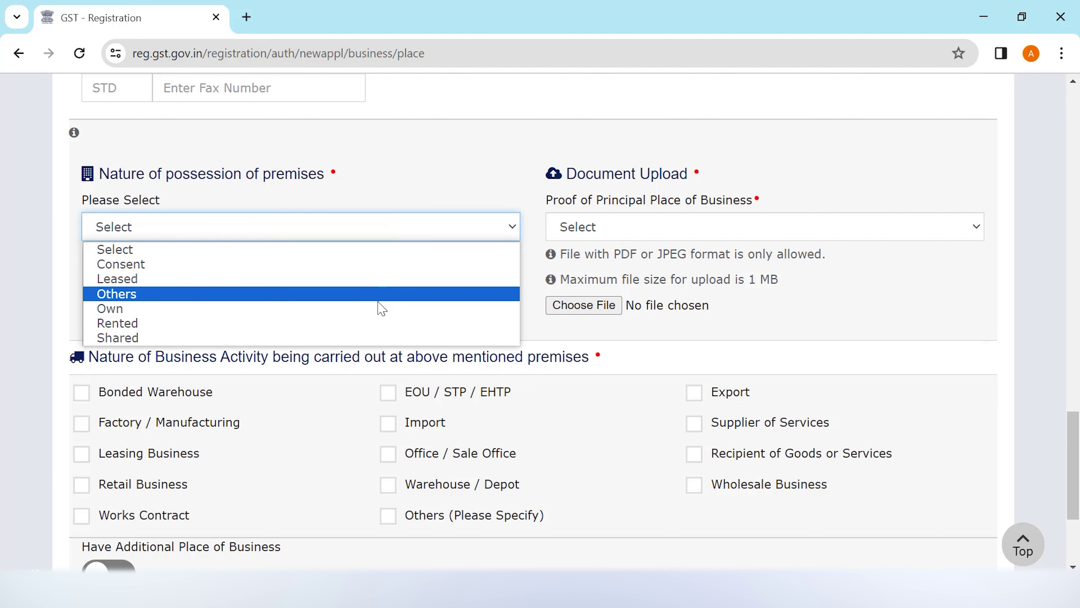
click(376, 327)
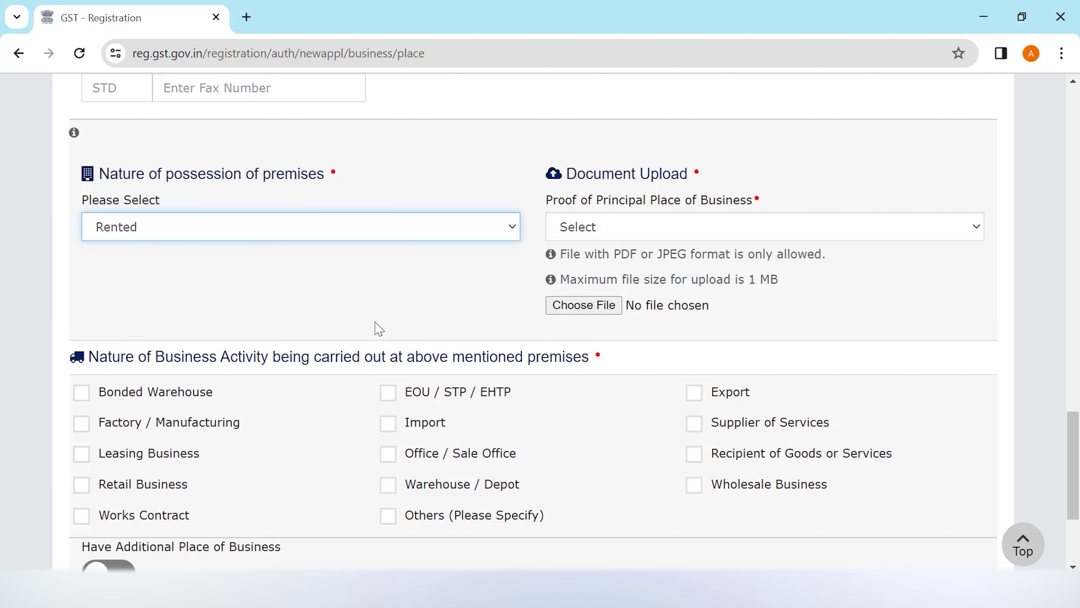
Select Rent / Lease agreement as proof and upload the agreement PDF
click(620, 235)
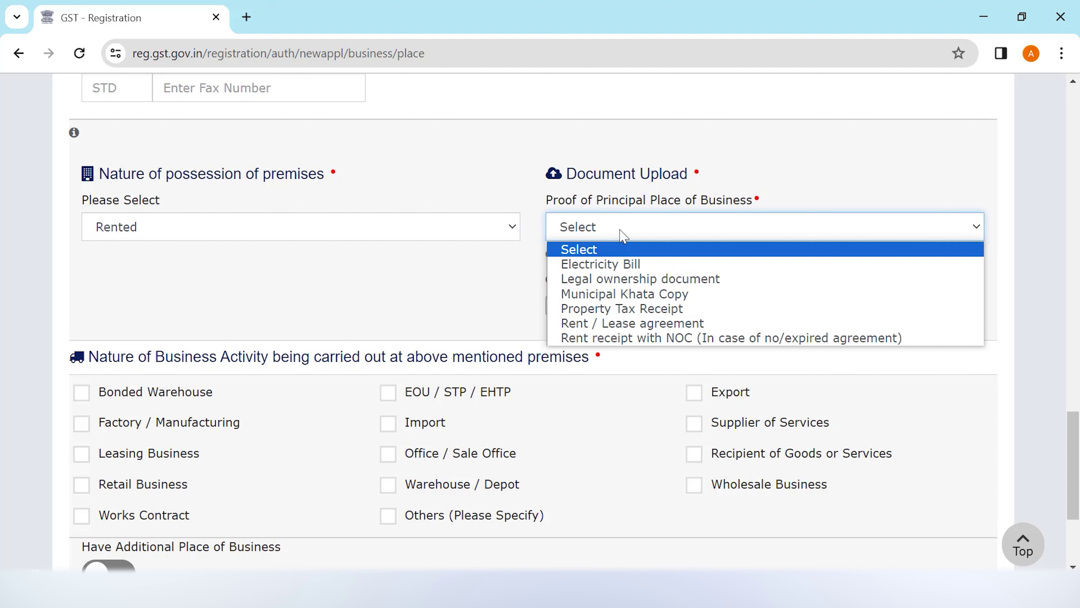
click(679, 326)
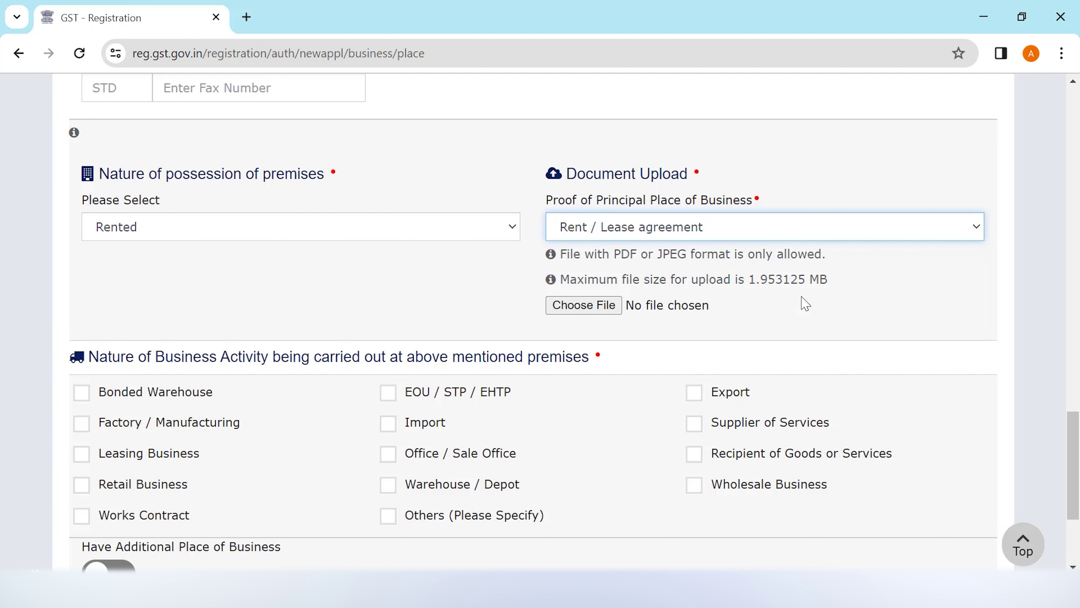
click(584, 305)
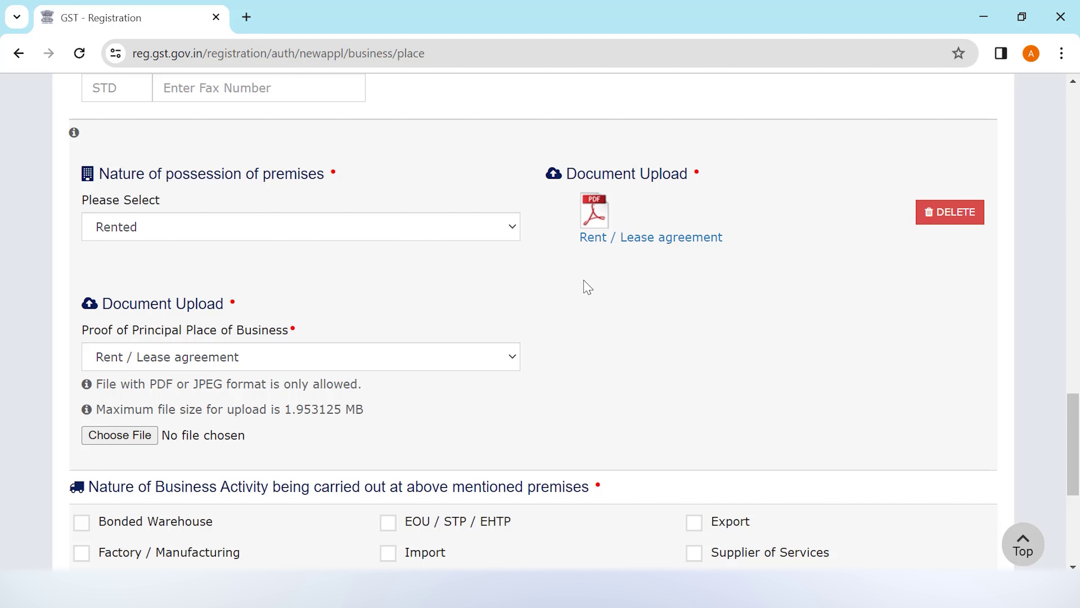
click(446, 361)
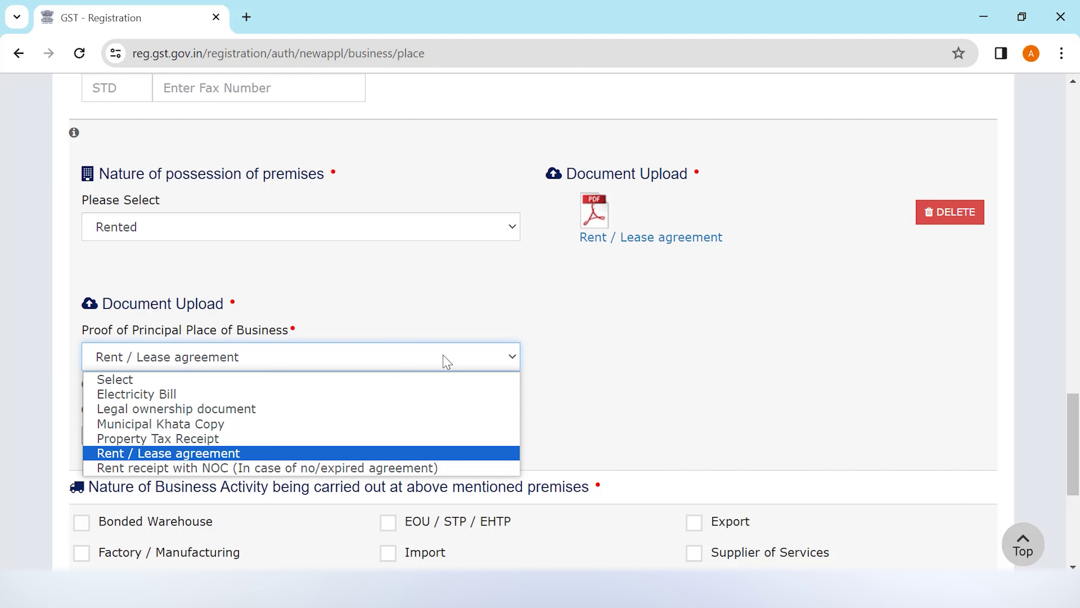
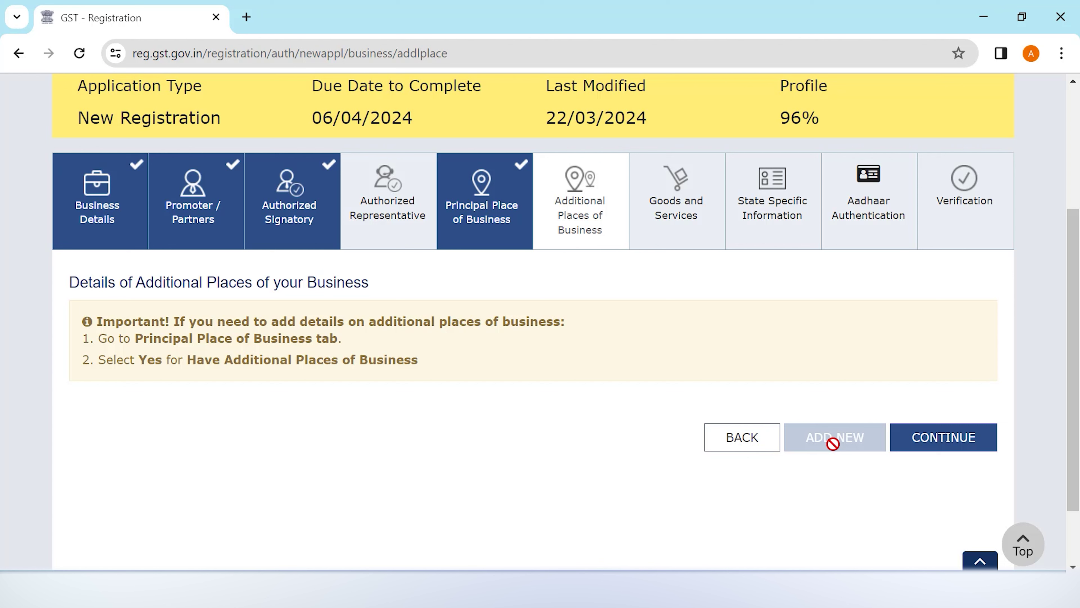
Search codes starting '99', add service 998313 (IT consulting and support services), and save
click(937, 444)
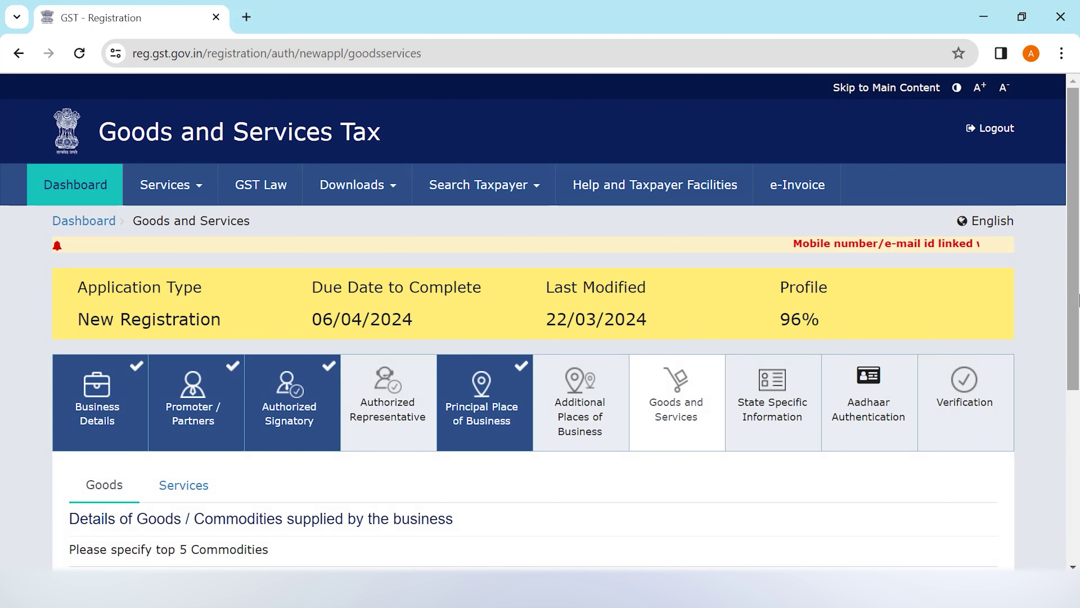
drag(1078, 300, 1074, 438)
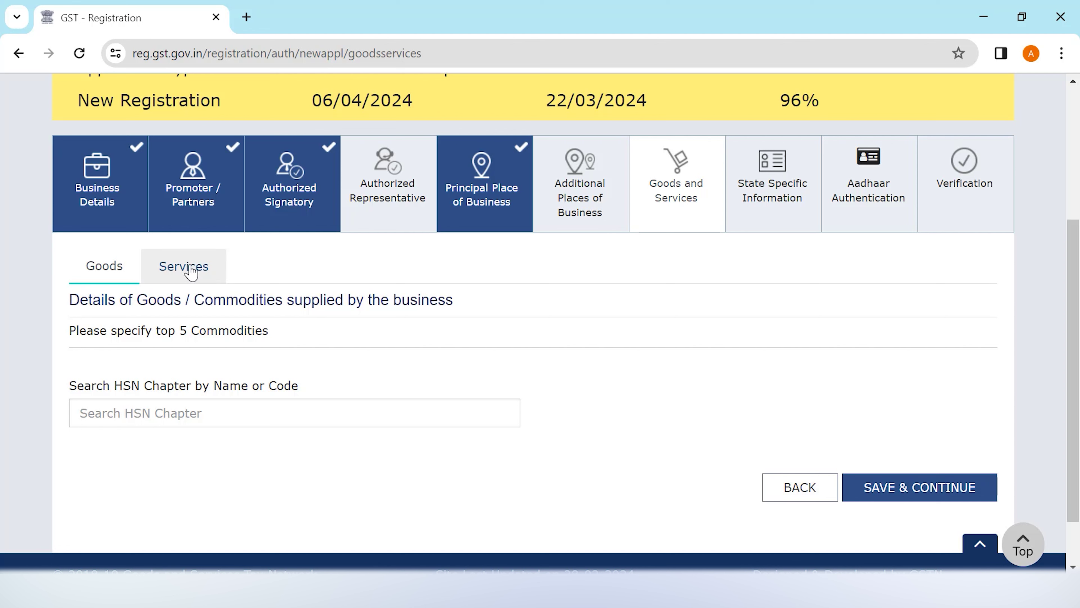
click(187, 274)
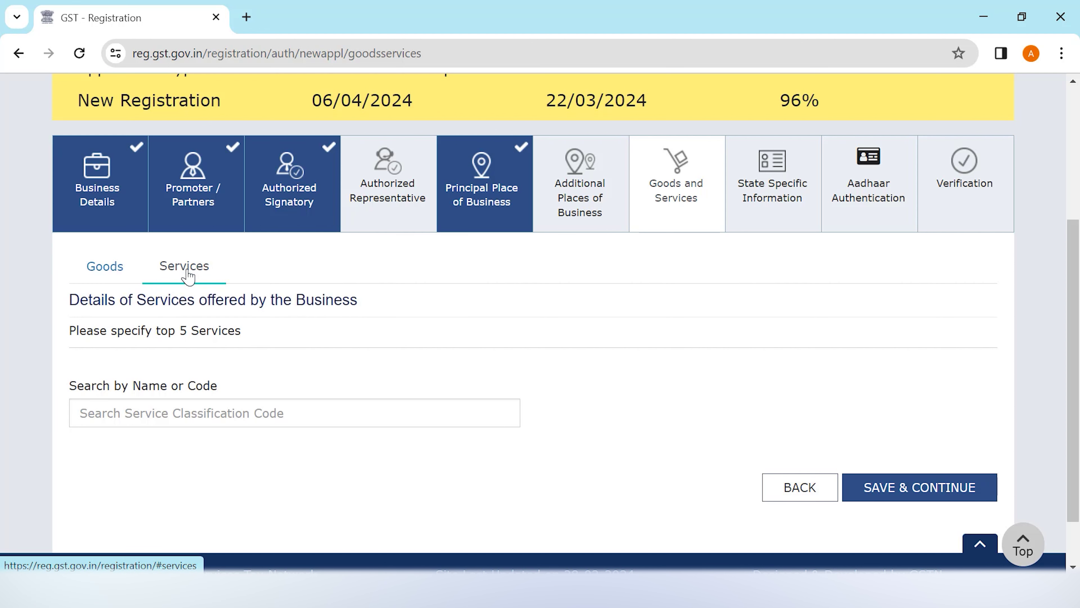
click(258, 415)
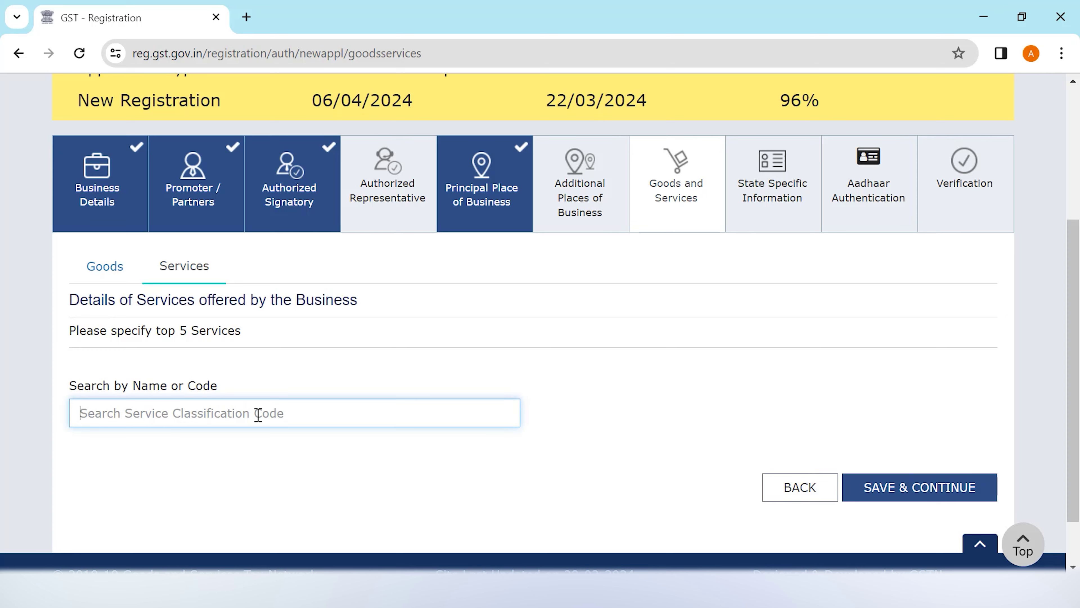
text(99)
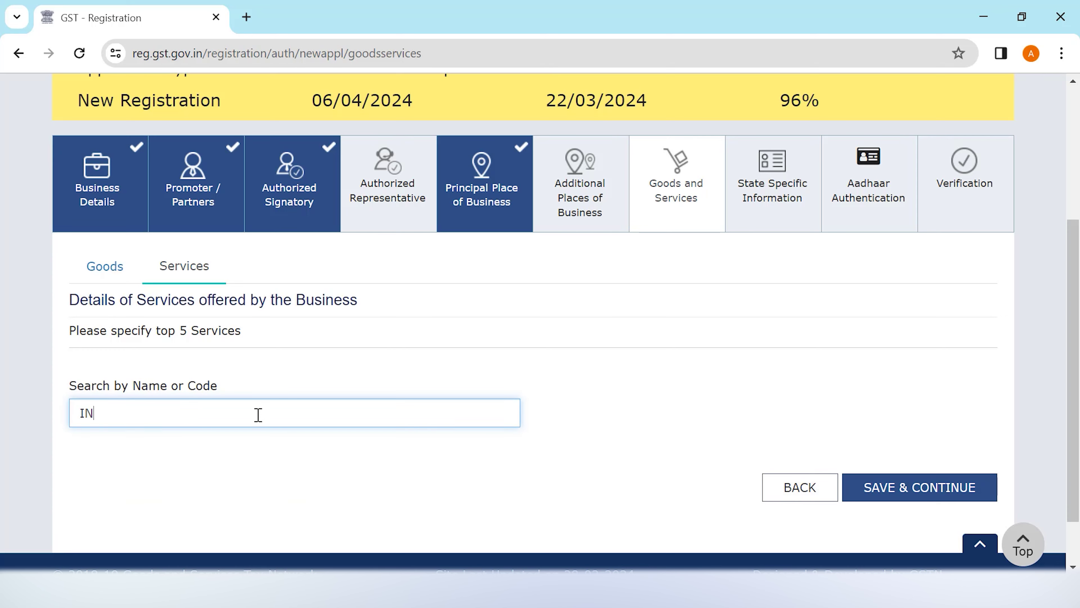
click(340, 442)
scroll(771, 498, down, 3)
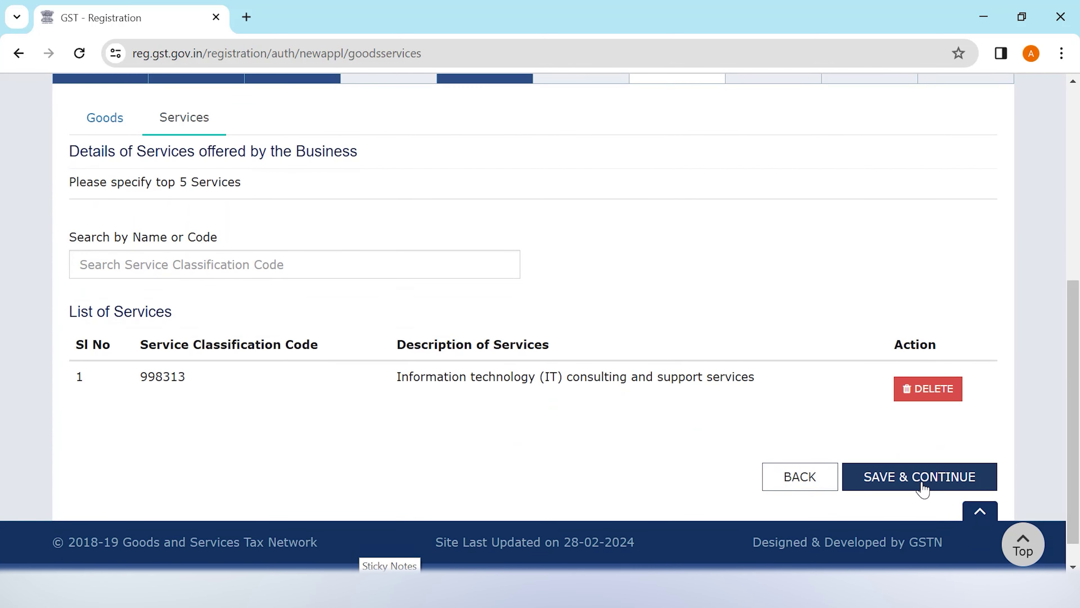
click(923, 485)
scroll(957, 415, down, 3)
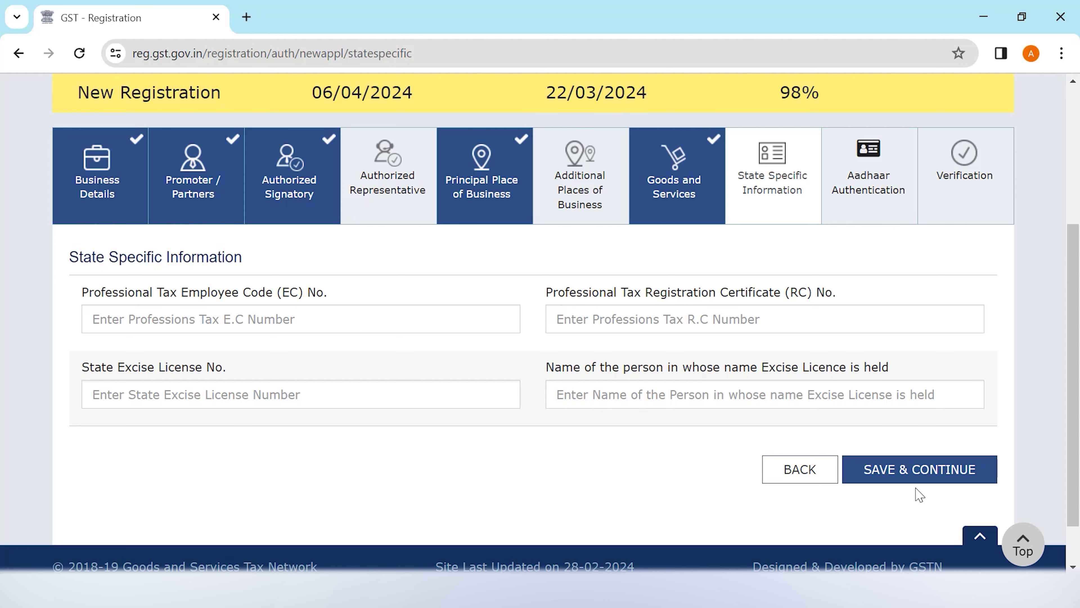
Save State Specific Information blank and Aadhaar authentication as Yes, accepting the warning
click(929, 479)
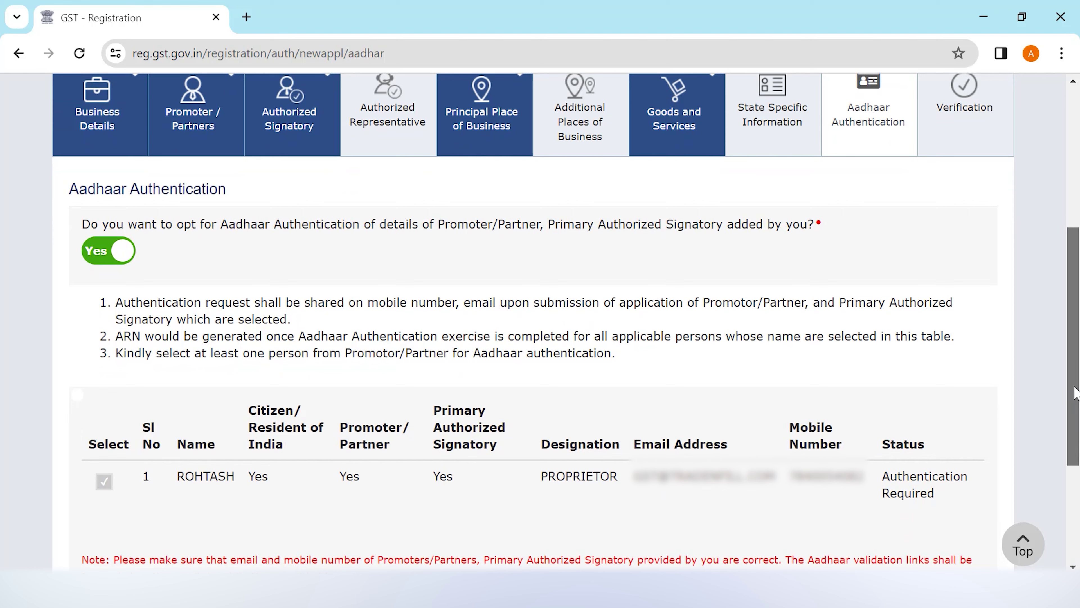
scroll(1074, 394, down, 1)
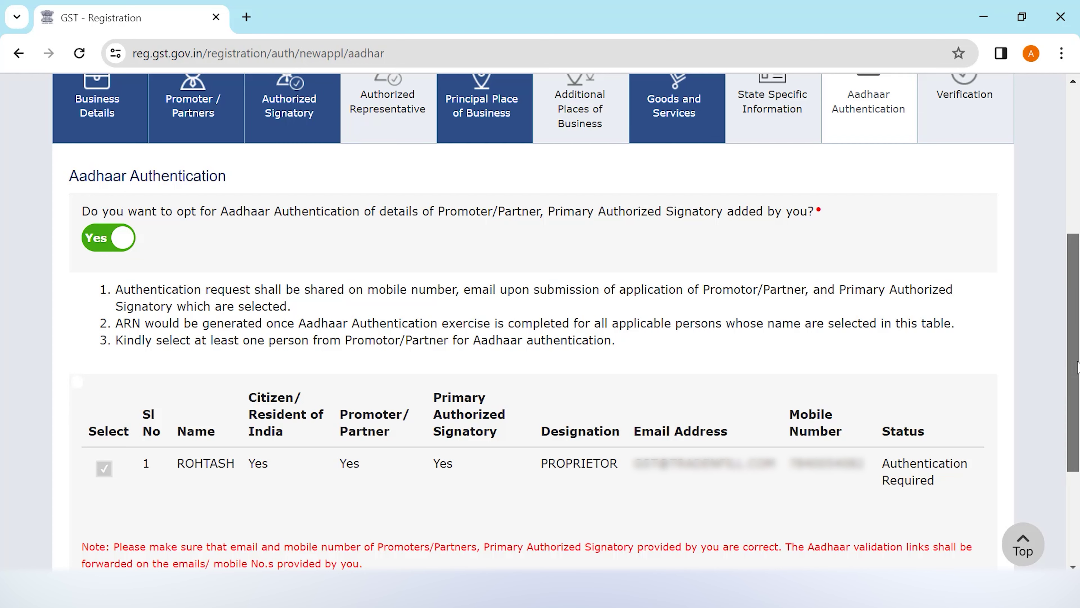
scroll(1076, 400, down, 1)
scroll(1076, 400, down, 2)
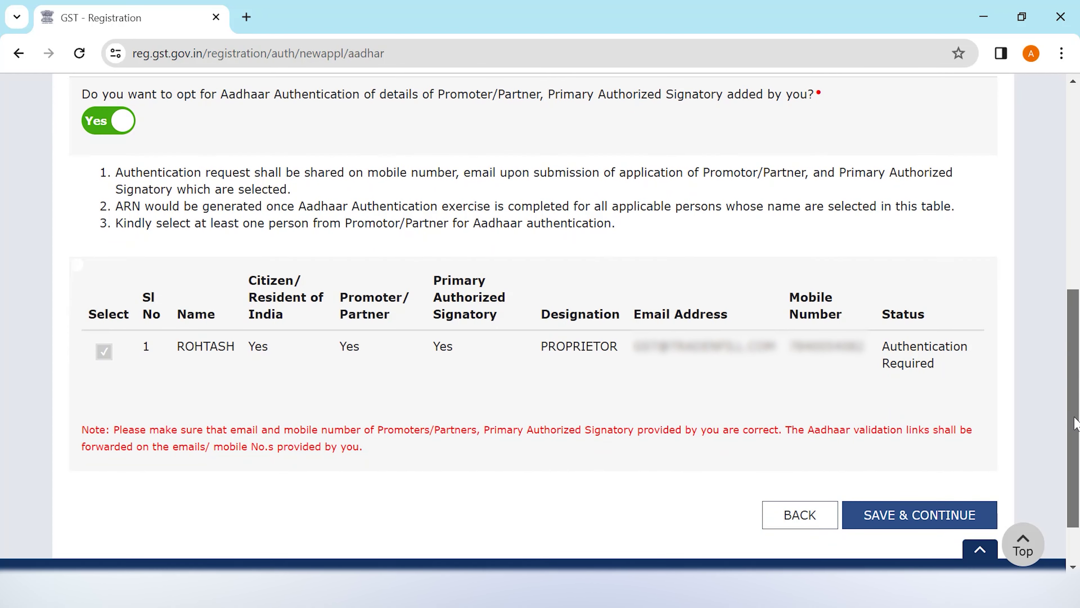
click(923, 516)
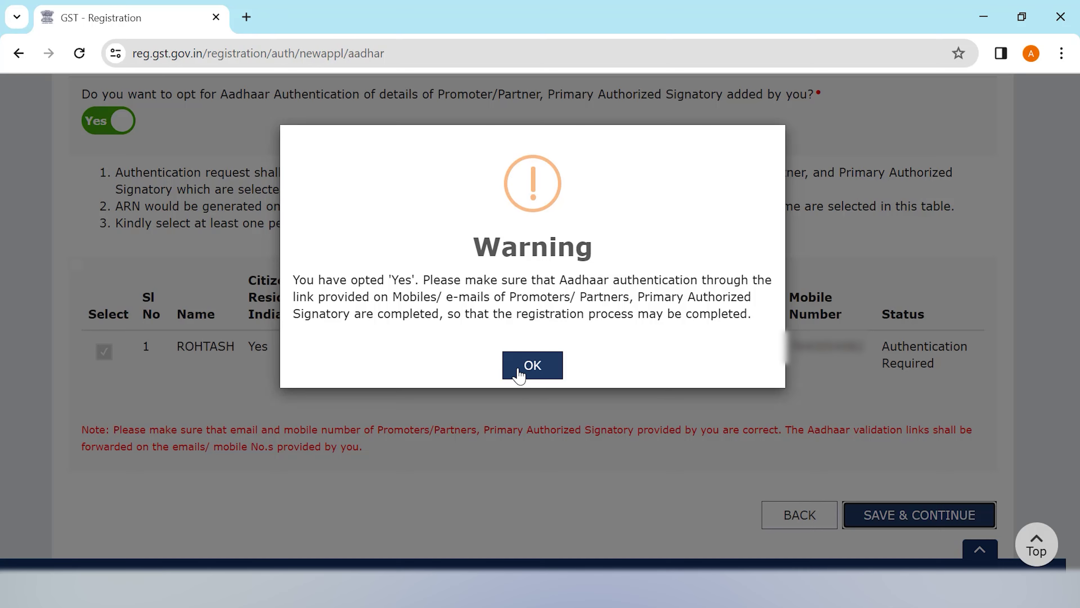
click(533, 373)
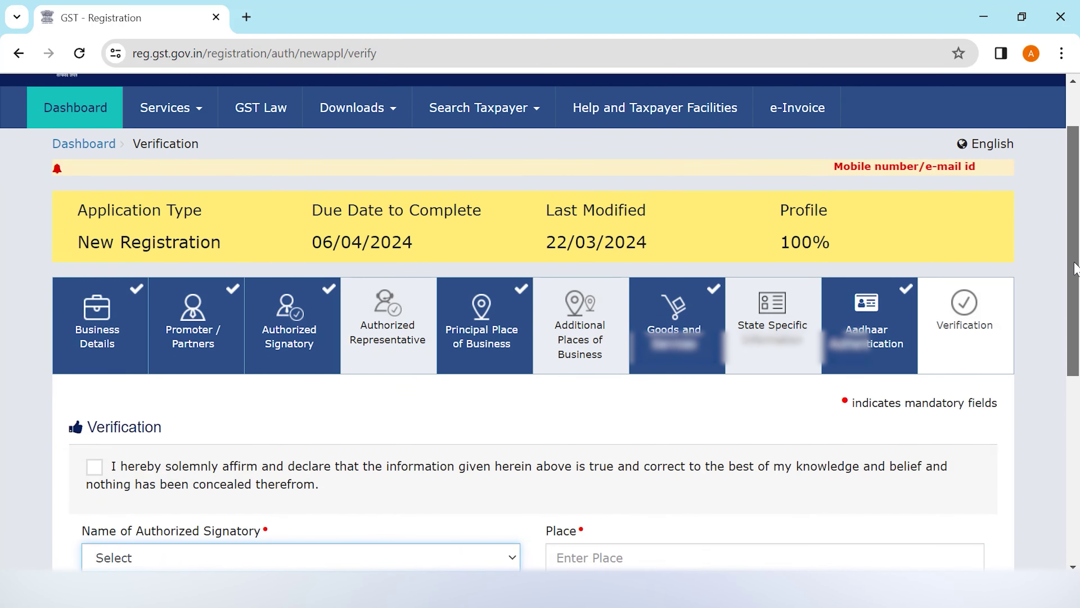
Tick the verification declaration and select the proprietor as authorized signatory
scroll(1054, 357, down, 5)
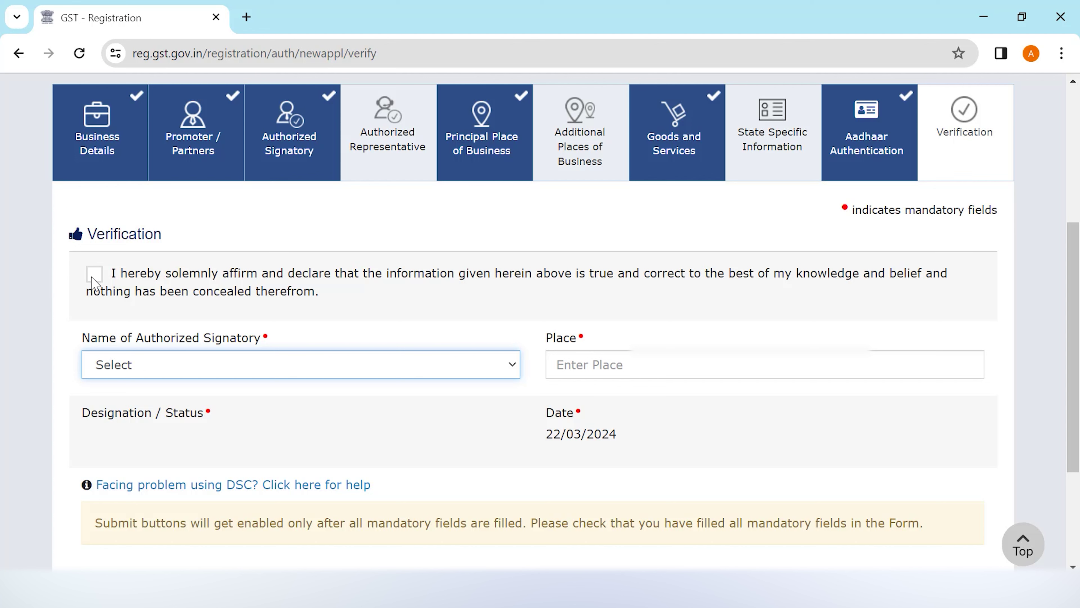
click(95, 281)
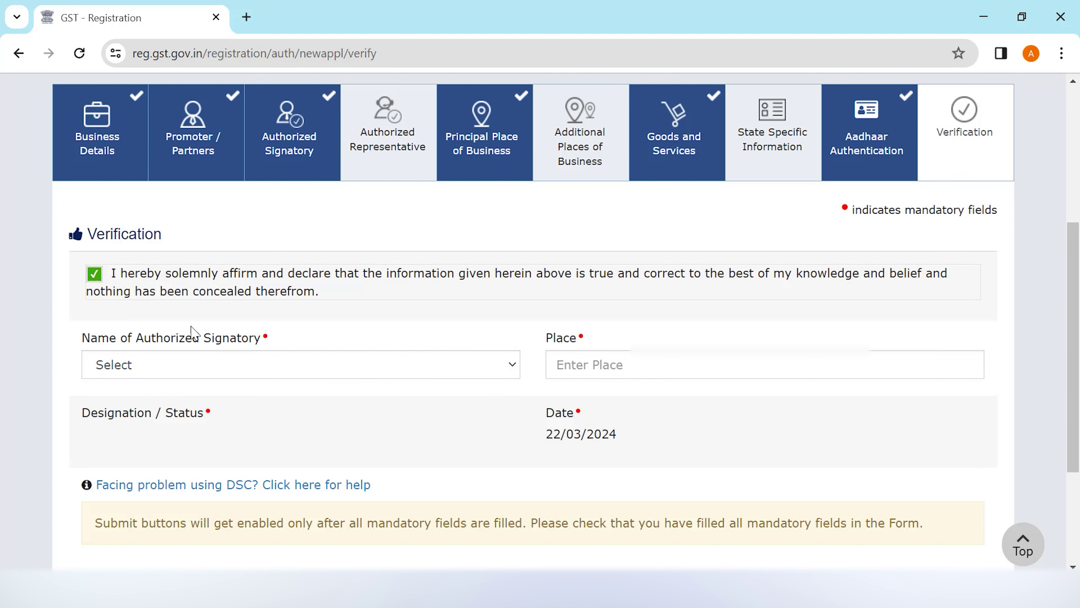
click(302, 373)
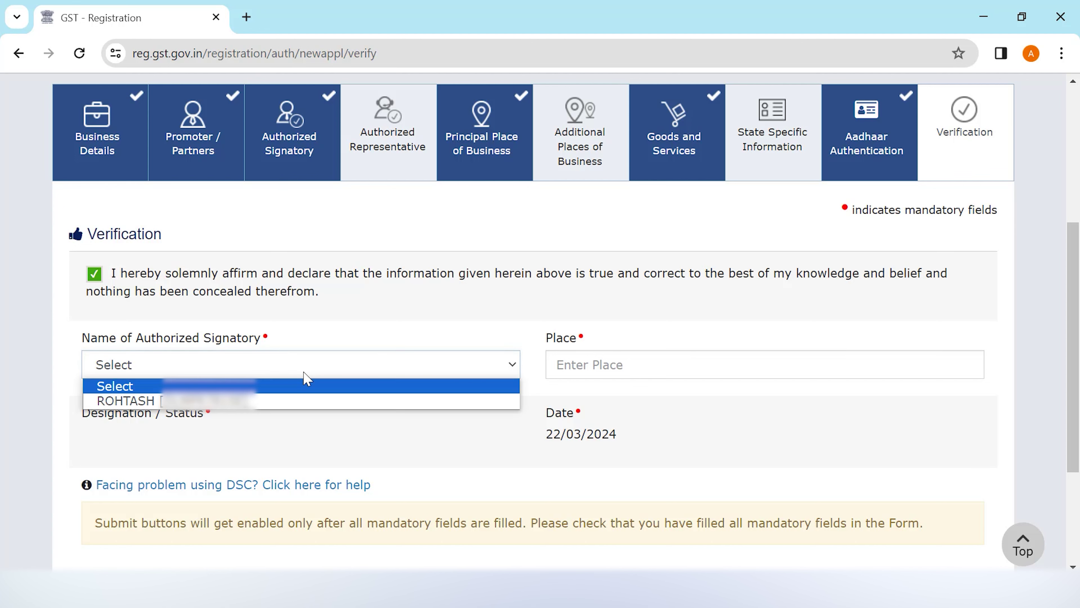
click(276, 401)
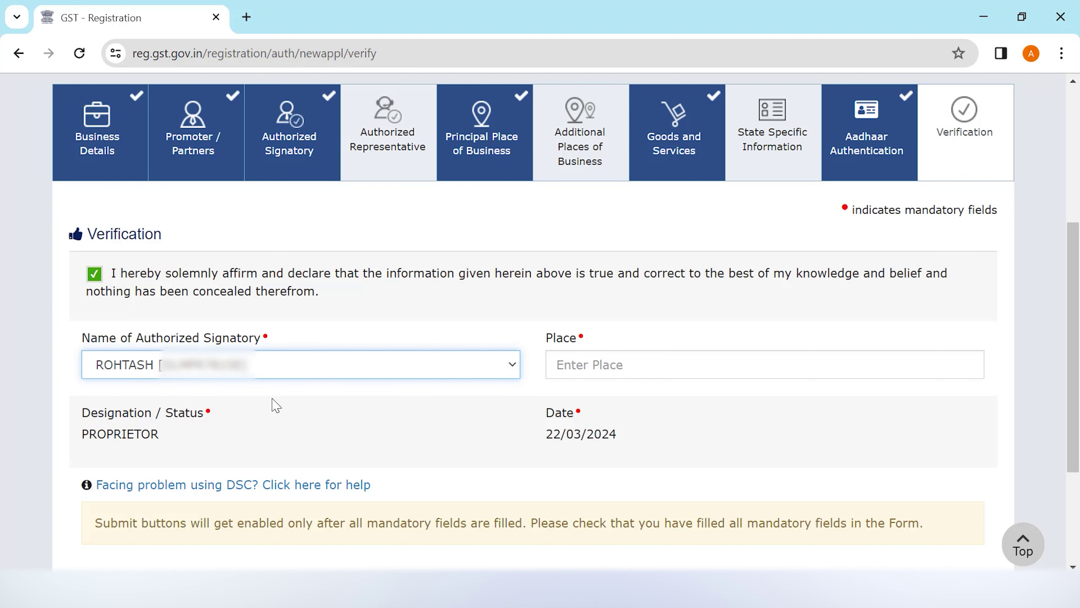
Enter DELHI as the place of signing and enter the EVC OTP
click(566, 371)
text(DELHI)
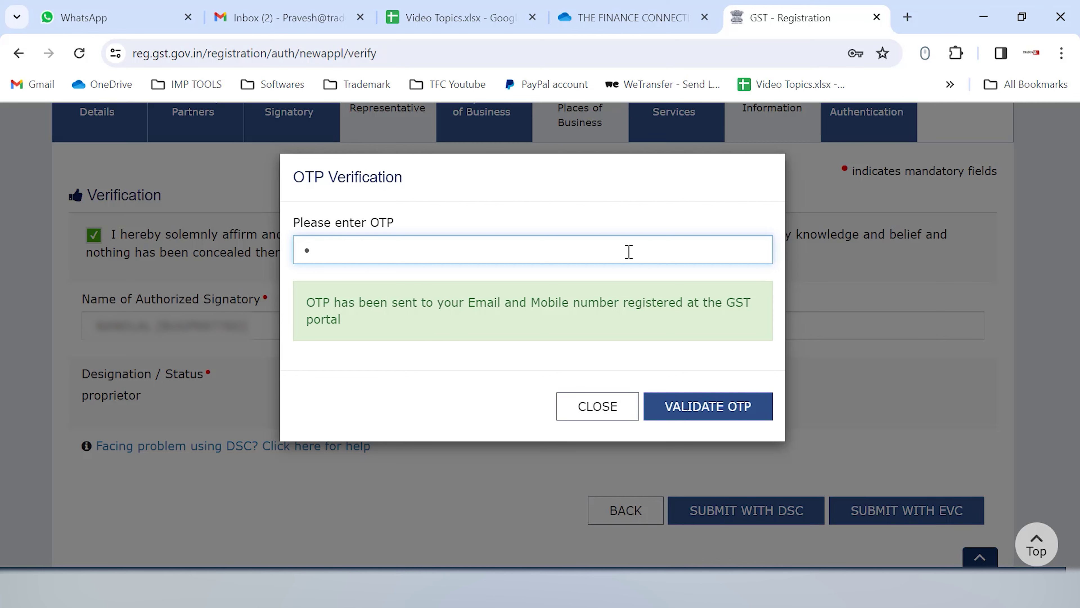
text(••)
text(•••)
Validate the EVC OTP to submit the registration application
click(693, 409)
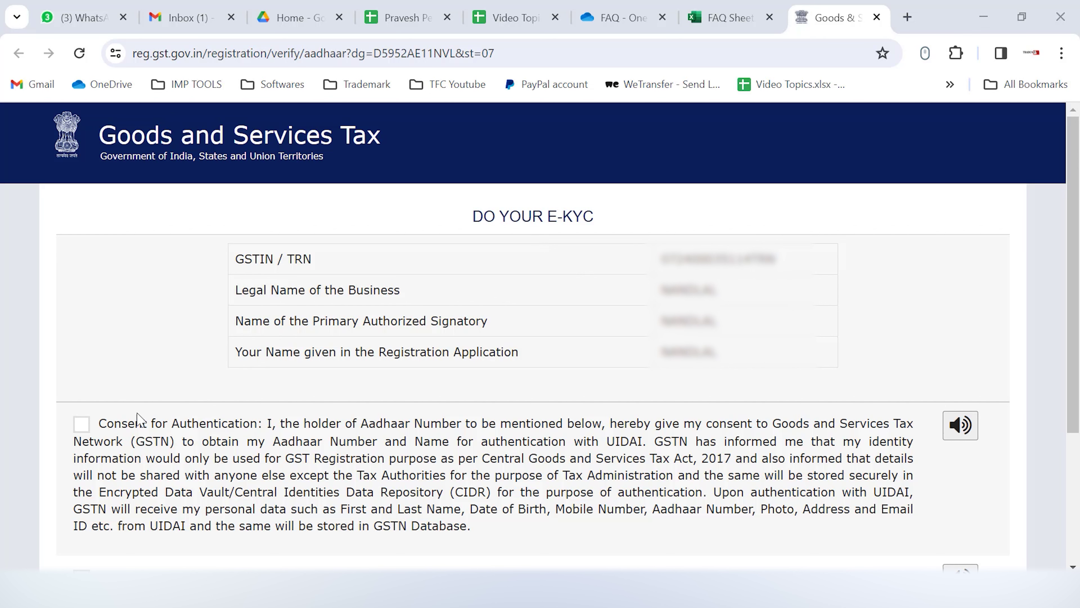
Consent to e-KYC, validate the Aadhaar number and its OTP, and dismiss the success message
click(81, 424)
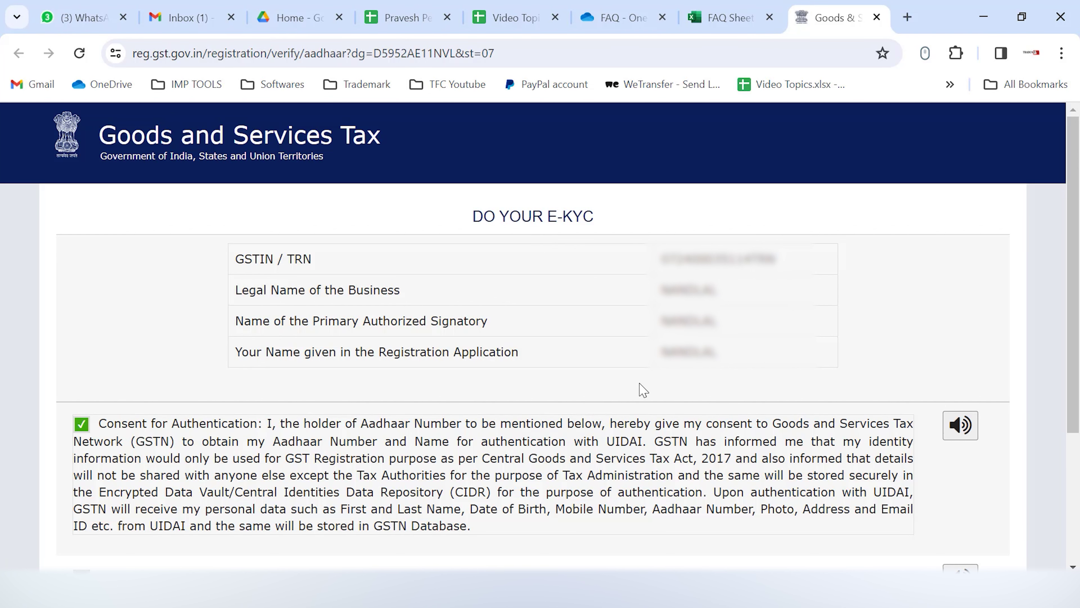
scroll(643, 389, down, 2)
scroll(639, 393, down, 2)
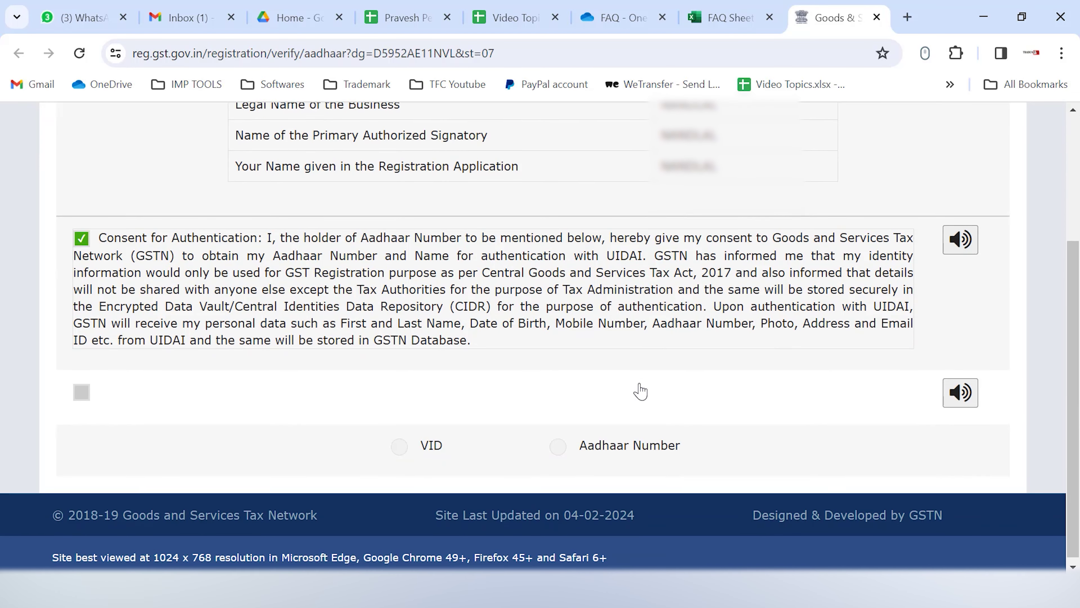
click(560, 447)
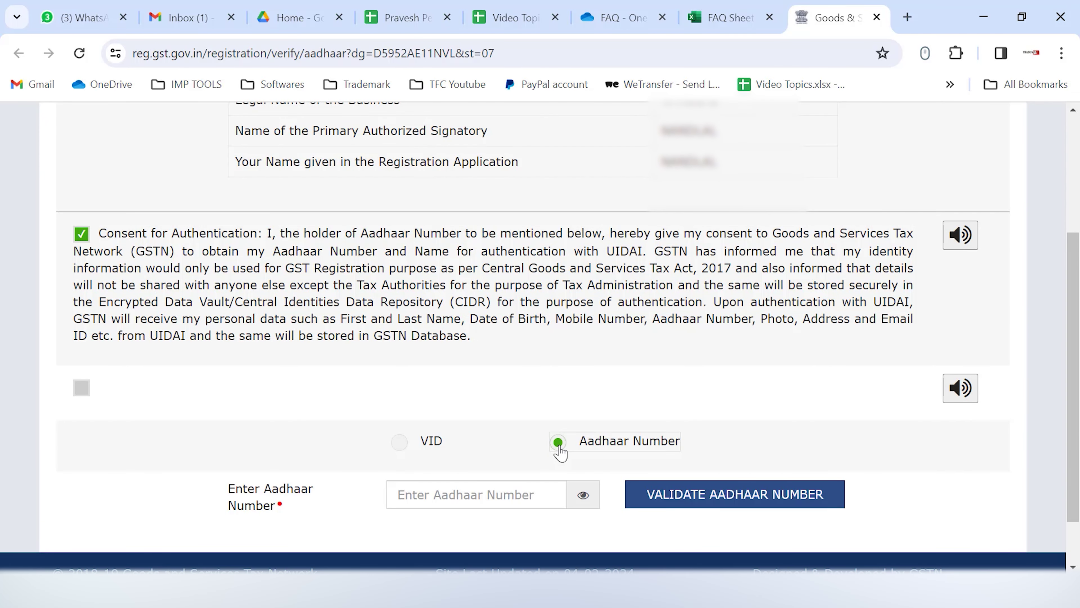
click(454, 490)
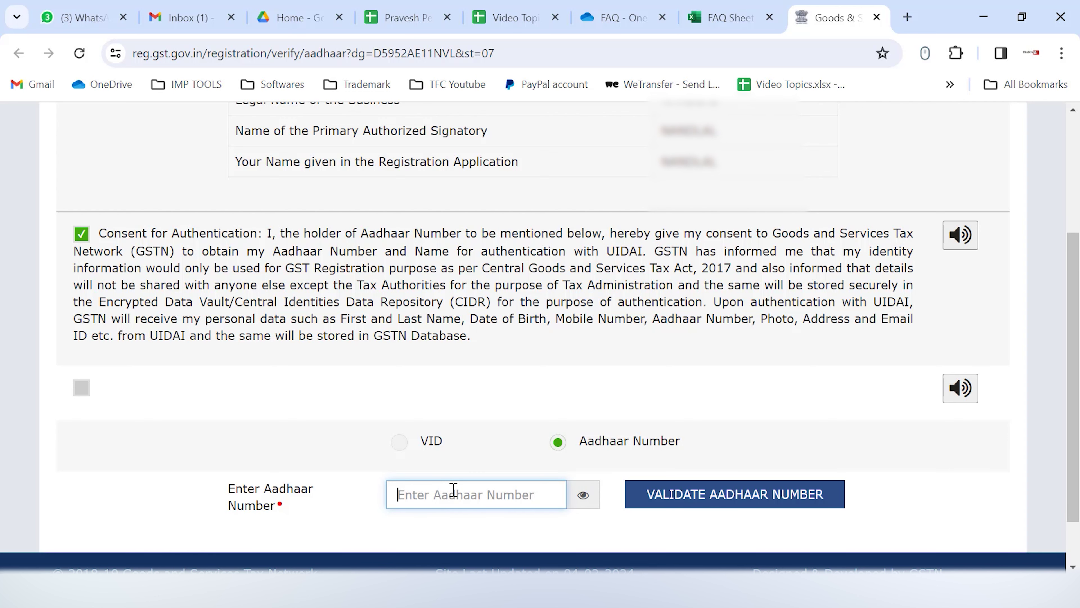
text(••••)
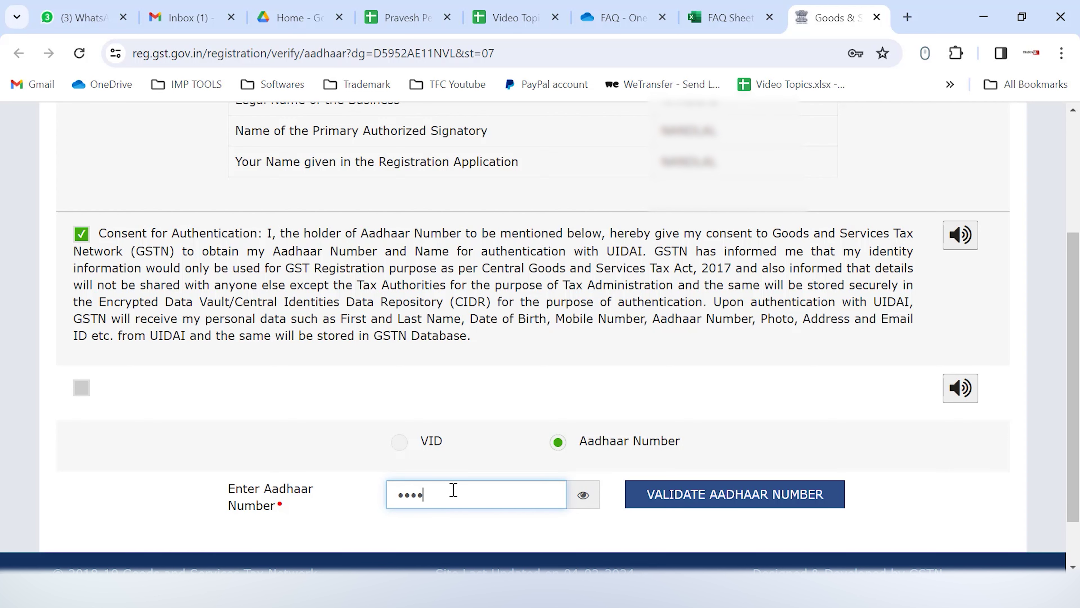
text(••••••••)
click(770, 494)
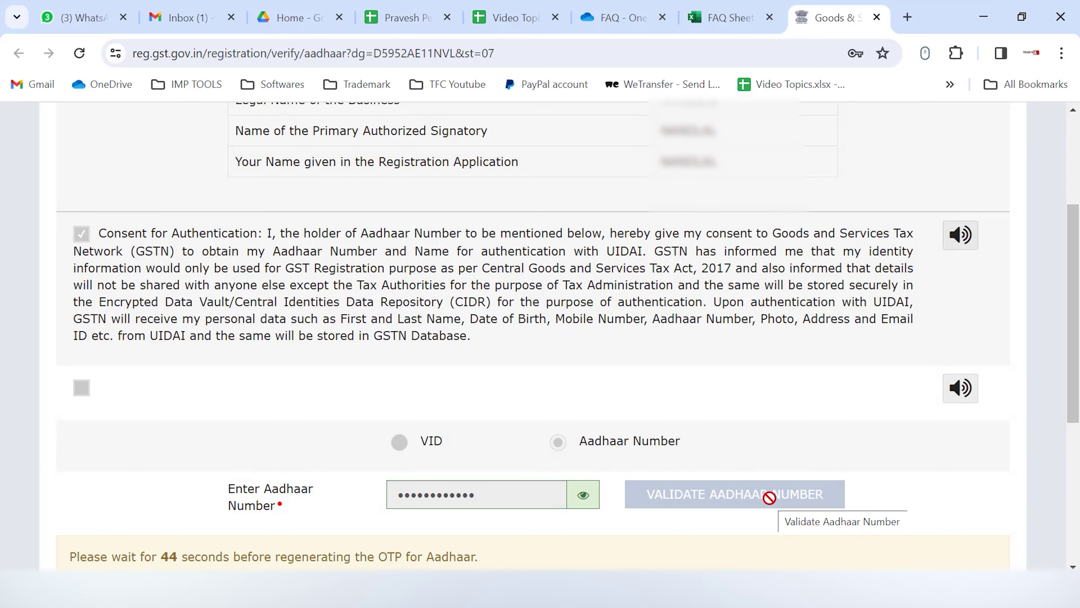
scroll(769, 497, down, 5)
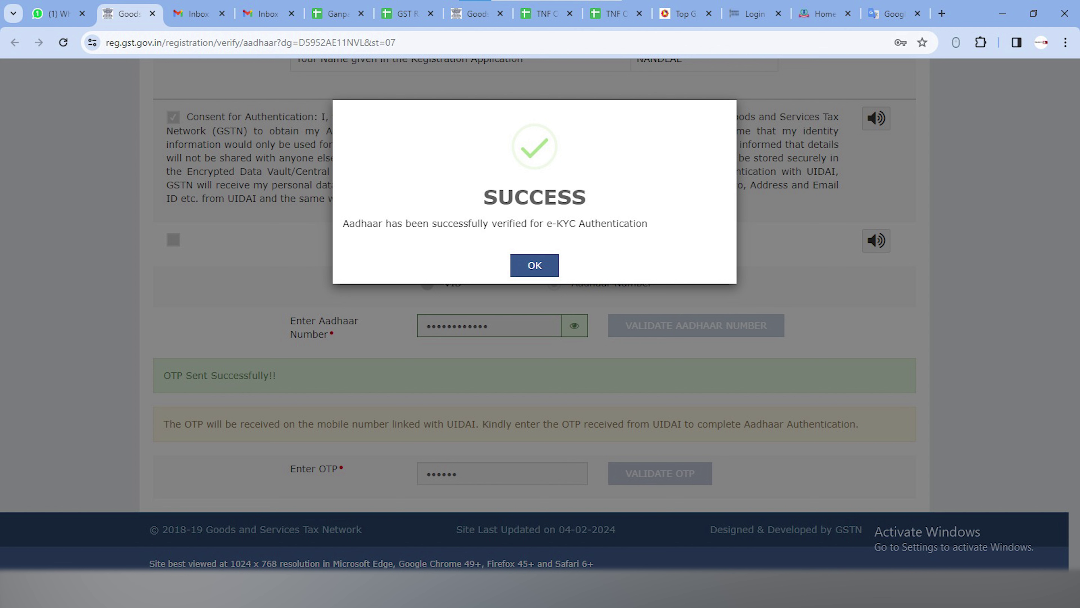
key(Return)
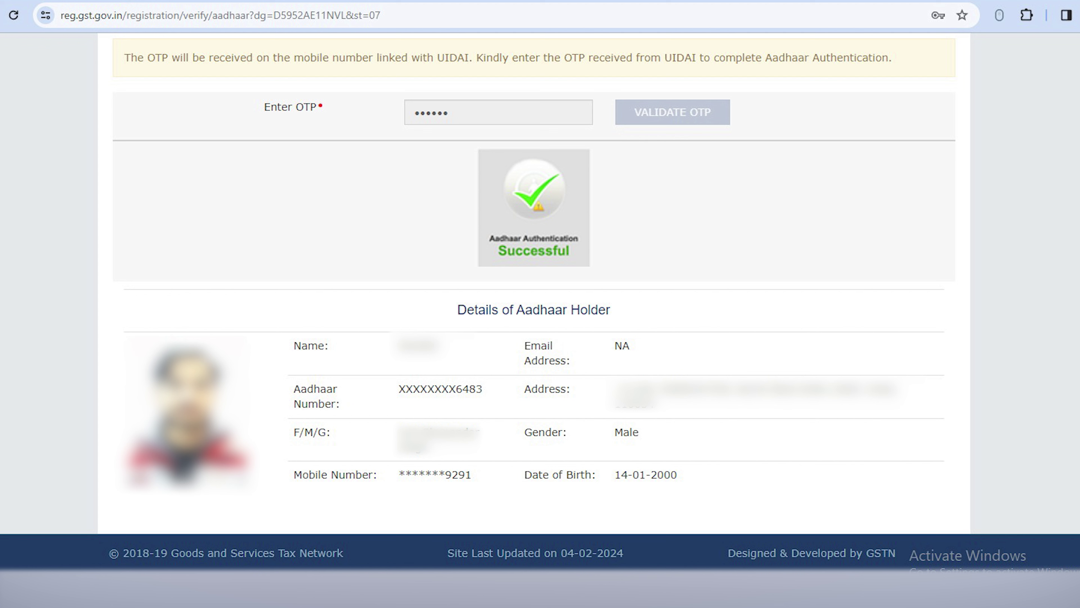